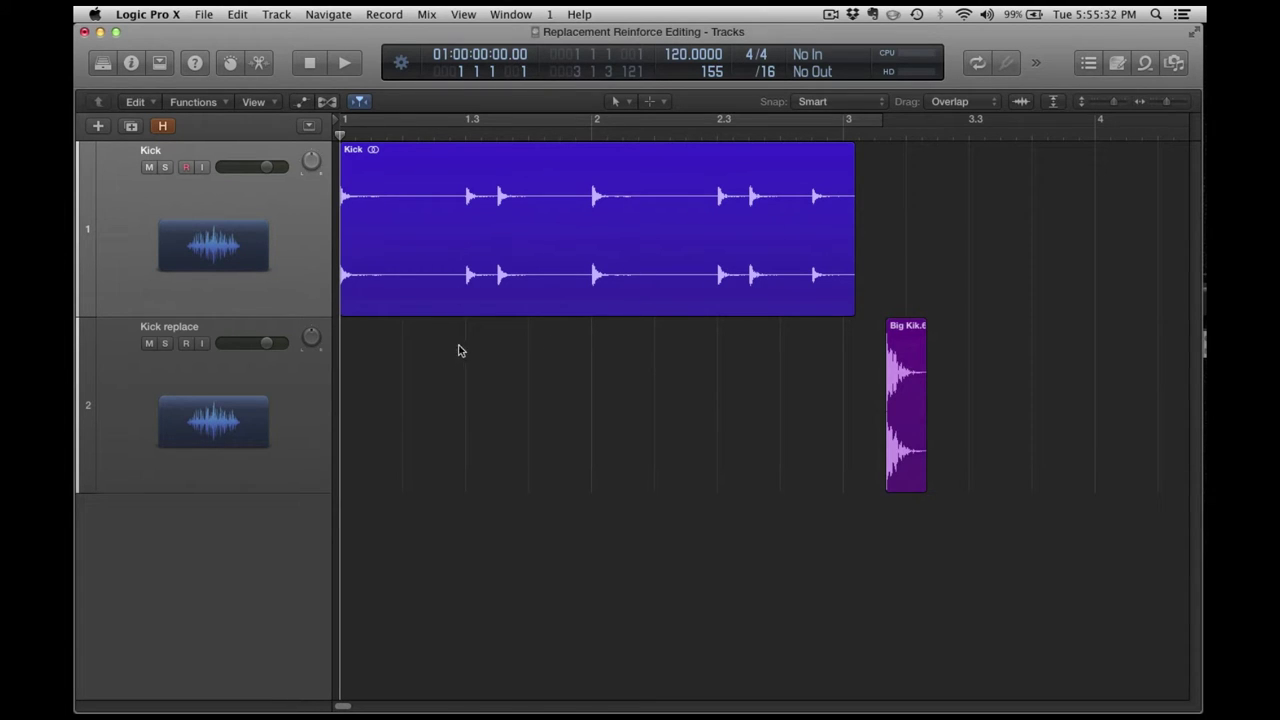
# Step: Select the Kick audio region on track 1 in the Tracks area
pyautogui.click(328, 232)
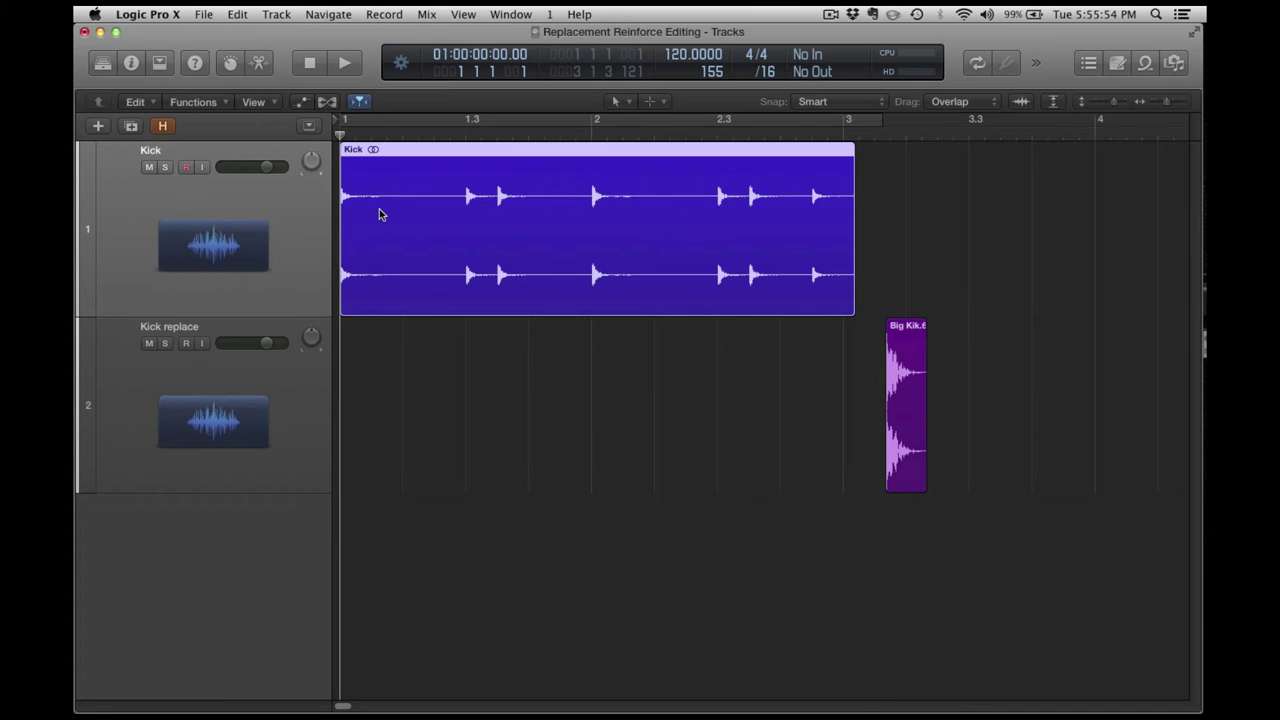
# Step: Step through the Kick region's transients and set the playhead just before bar 2
pyautogui.hotkey('ctrl', 'Up')
pyautogui.hotkey('ctrl', 'Up')
pyautogui.hotkey('ctrl', 'Down')
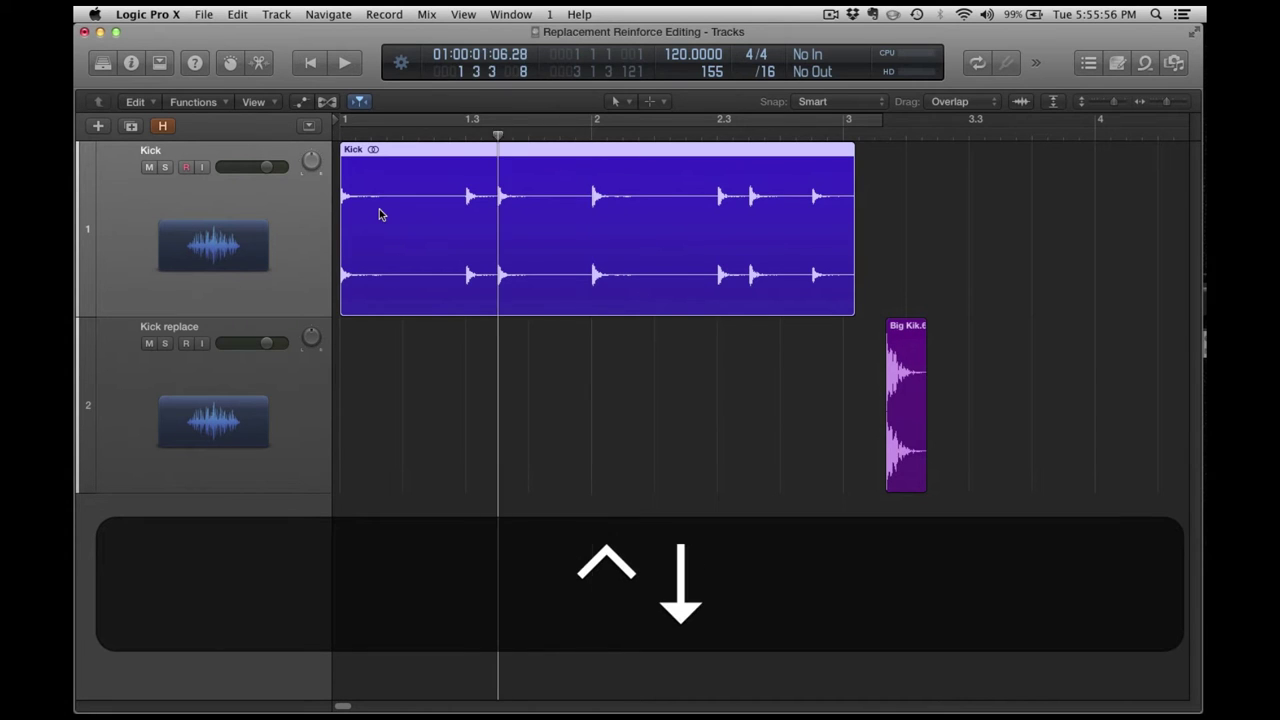
pyautogui.hotkey('ctrl', 'Up')
pyautogui.hotkey('ctrl', 'Up')
pyautogui.hotkey('ctrl', 'Up')
pyautogui.hotkey('ctrl', 'Up')
pyautogui.hotkey('ctrl', 'Down')
pyautogui.hotkey('ctrl', 'Down')
pyautogui.hotkey('ctrl', 'Down')
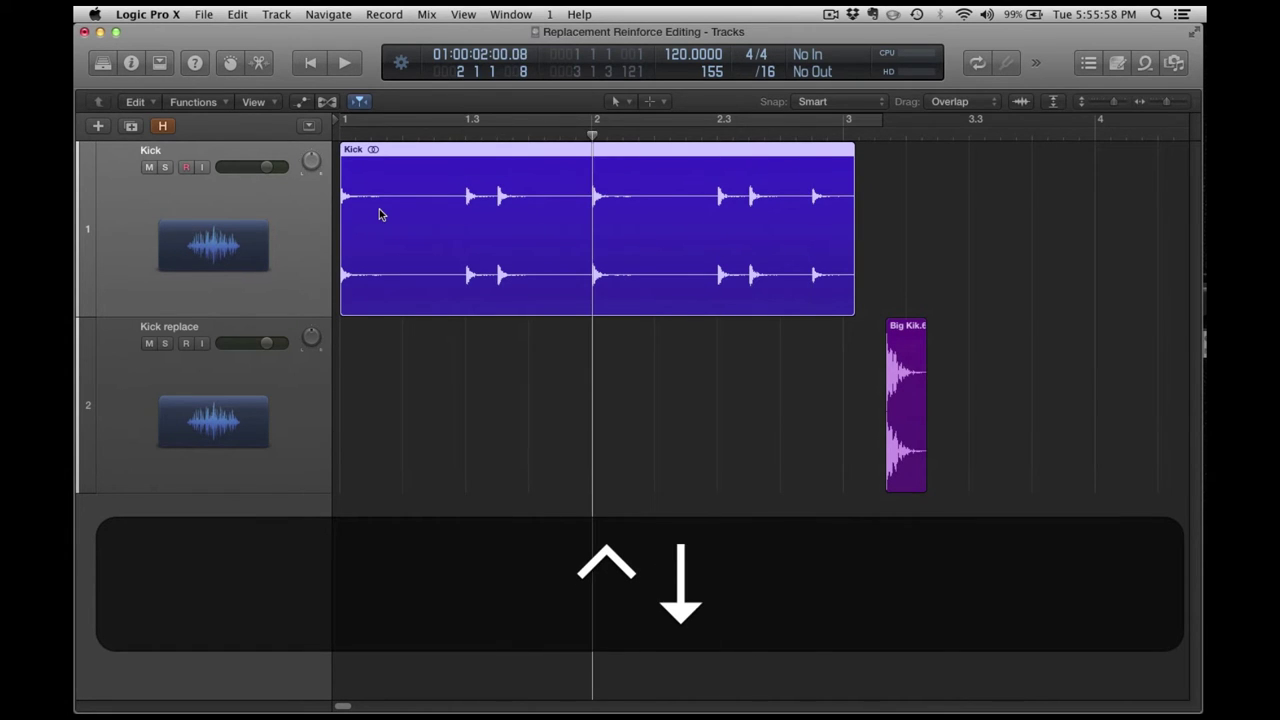
pyautogui.keyDown('super'); pyautogui.click(423, 297); pyautogui.keyUp('super')
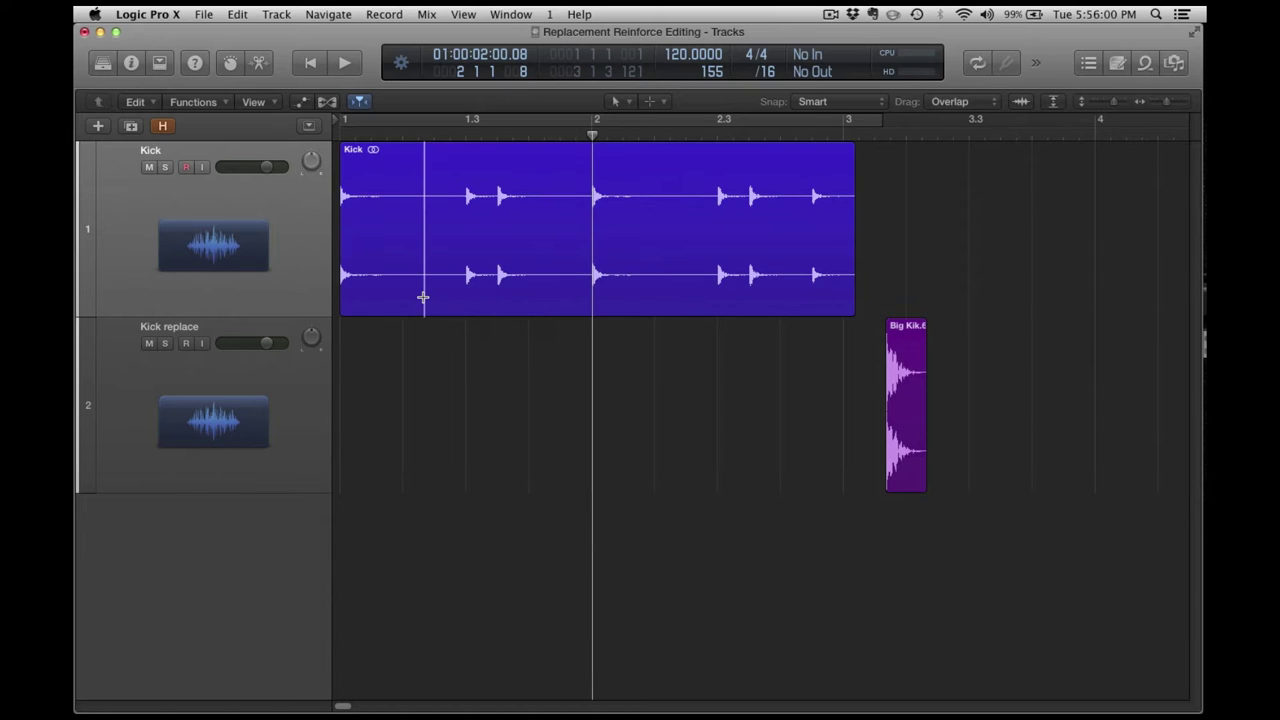
pyautogui.press('Right')
pyautogui.press('Right')
pyautogui.press('Right')
pyautogui.press('Left')
pyautogui.press('Left')
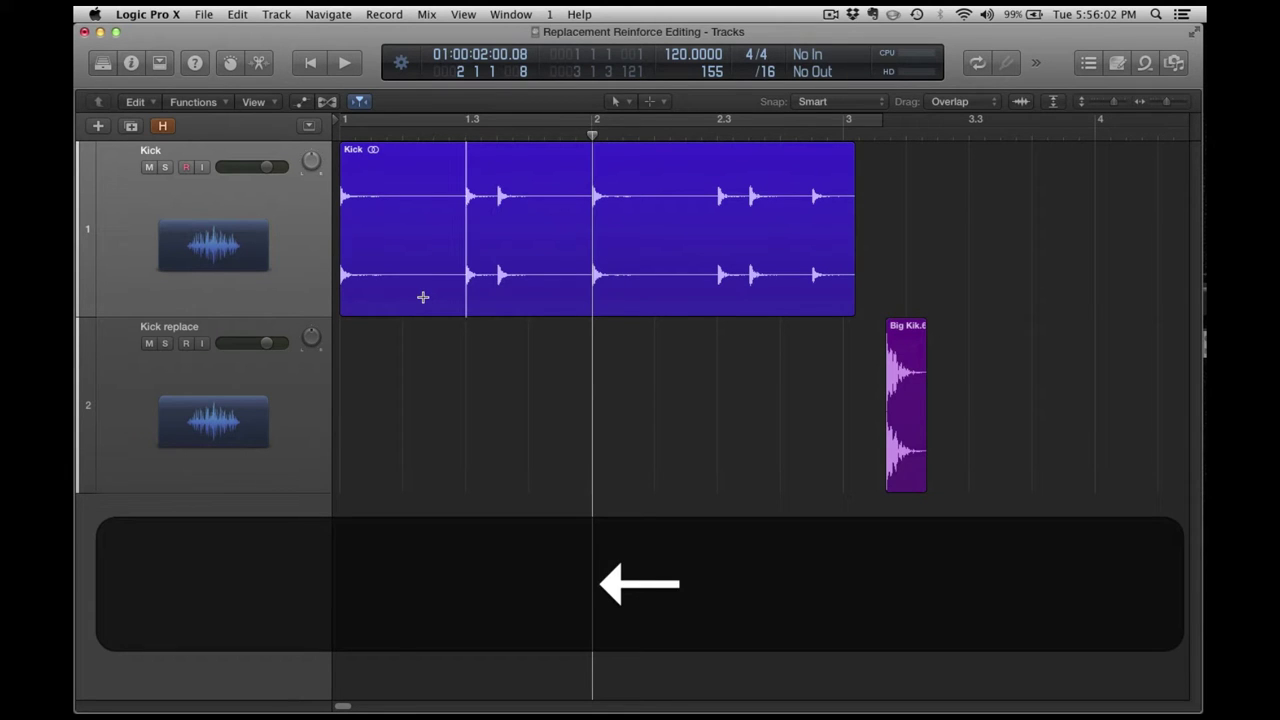
pyautogui.click(423, 229)
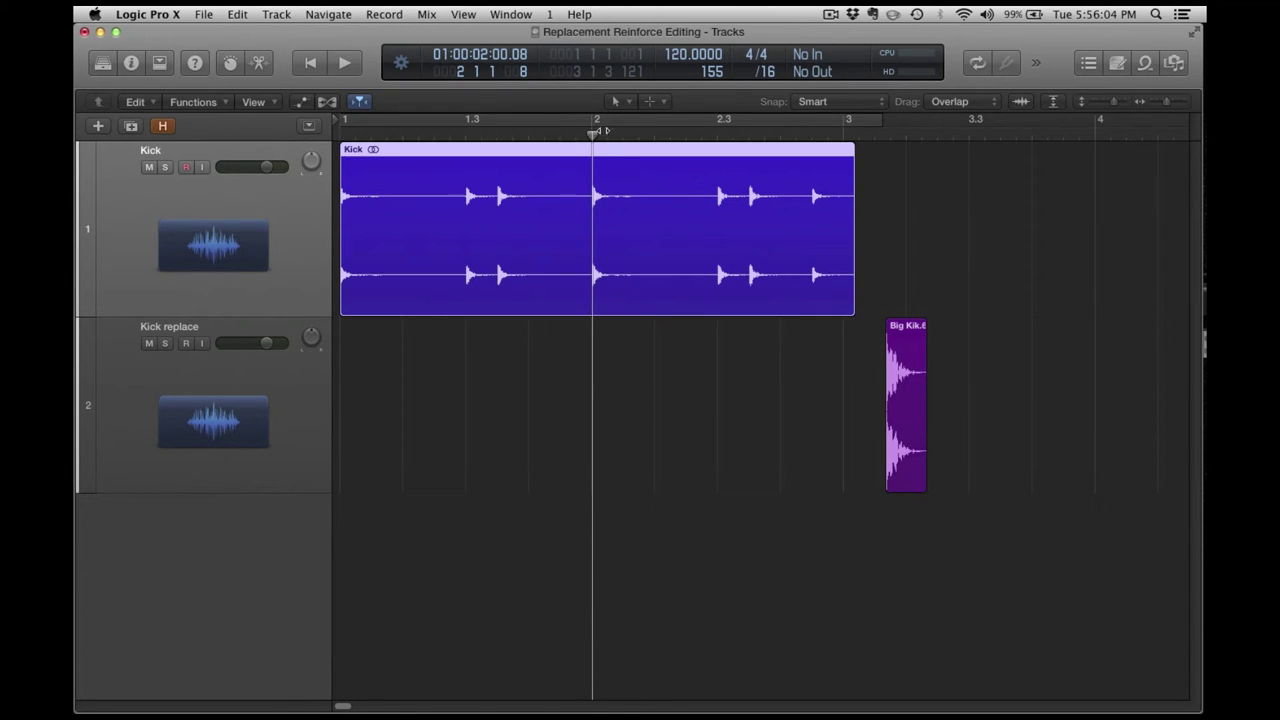
pyautogui.moveTo(593, 133); pyautogui.dragTo(550, 171)
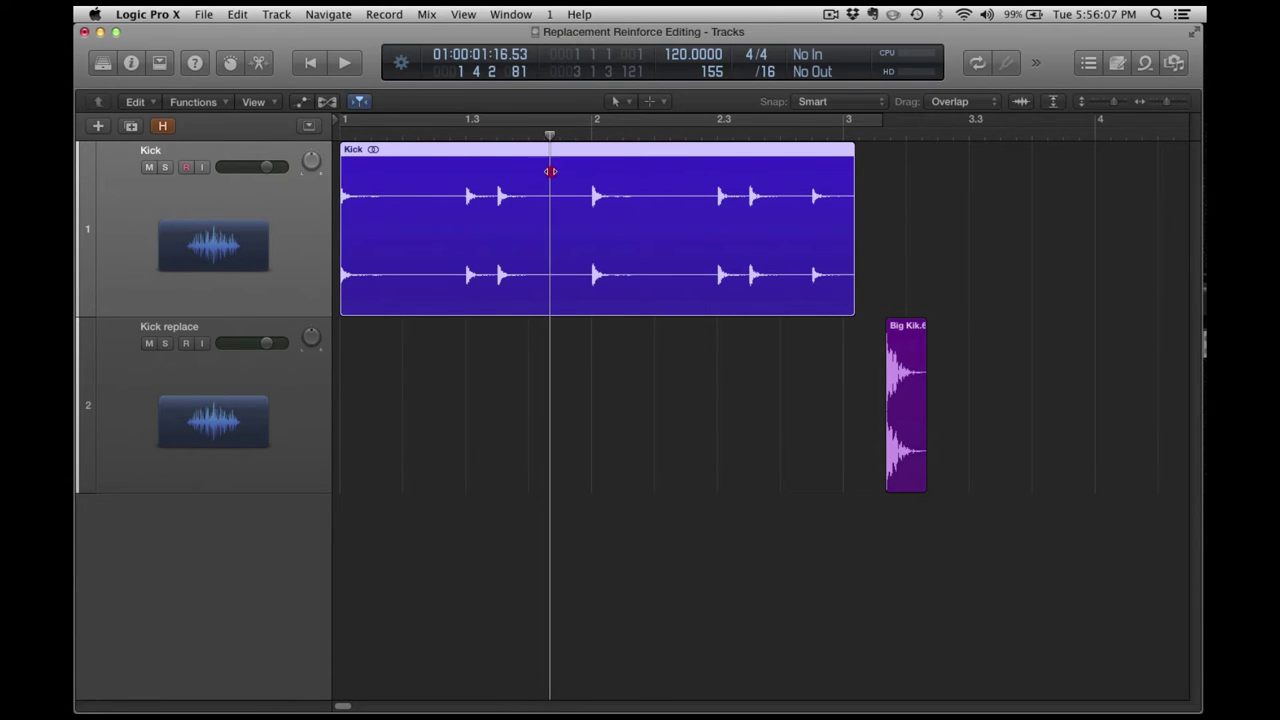
# Step: Test moving Big Kik to the playhead with ; and undo the move
pyautogui.click(909, 339)
pyautogui.press(';')
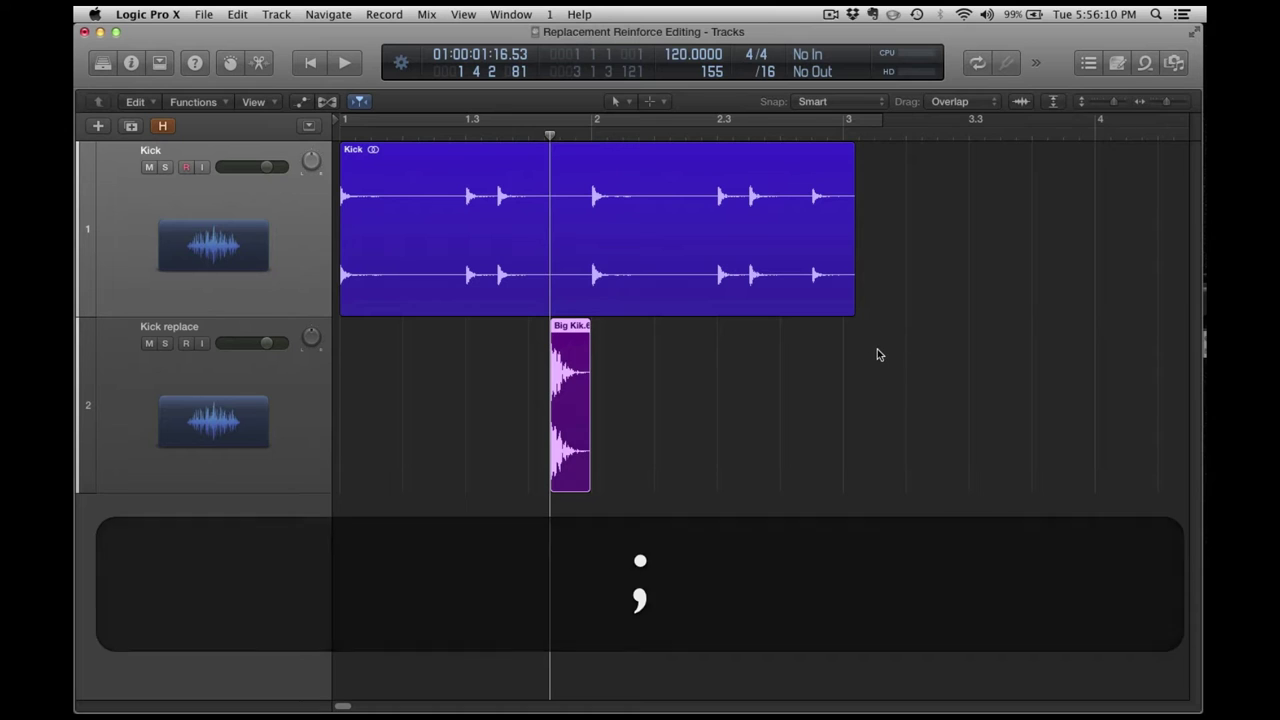
pyautogui.press('super+z')
pyautogui.press('super+z')
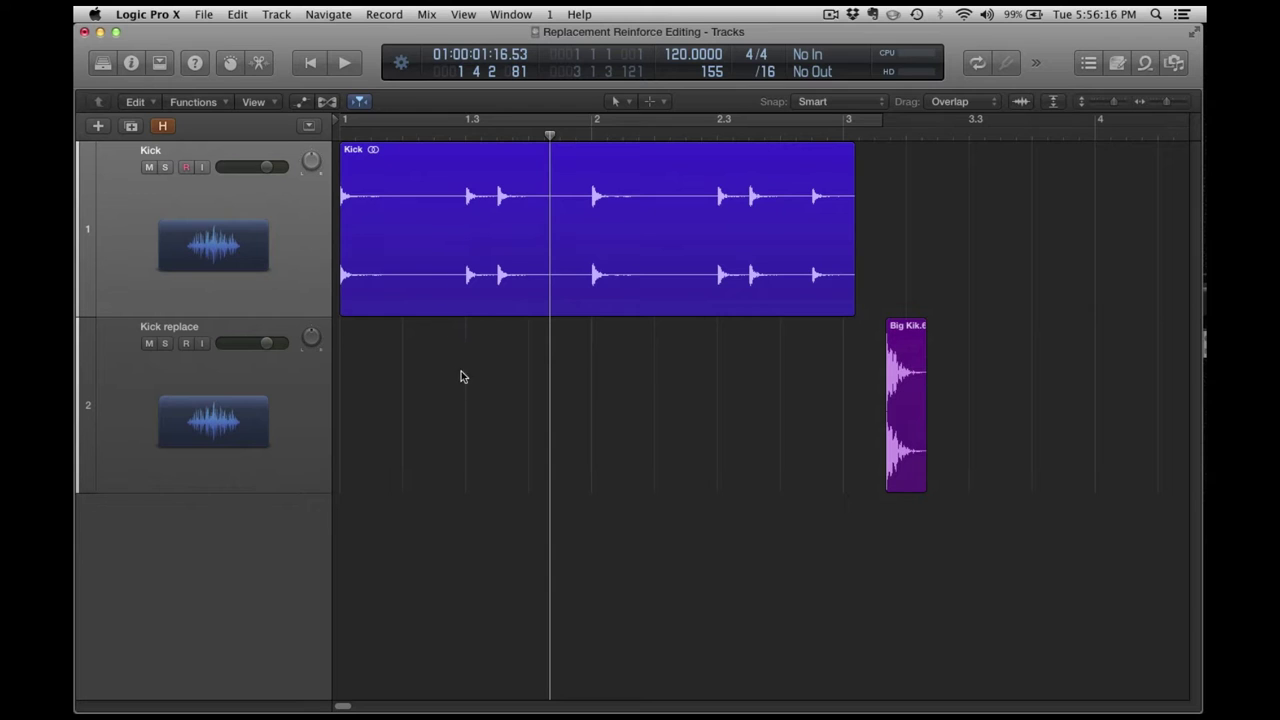
# Step: Reselect the Kick region and open the Key Commands window with Option+K
pyautogui.click(460, 175)
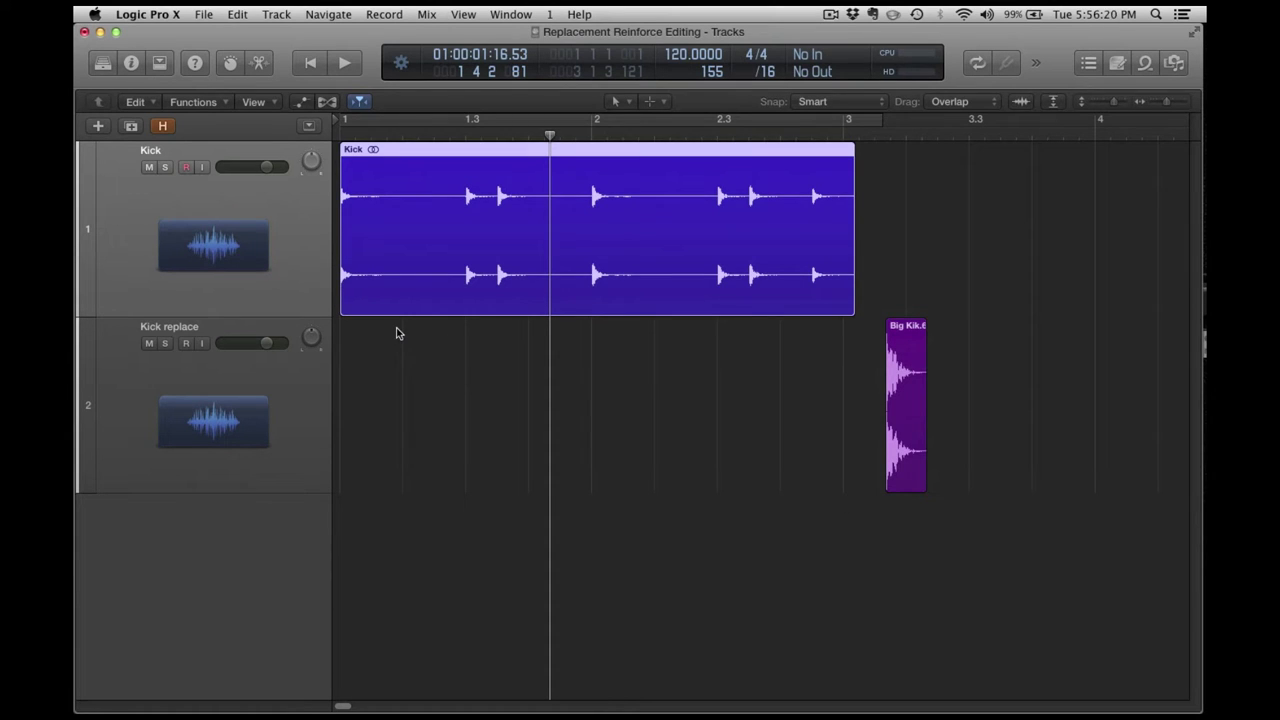
pyautogui.press('alt')
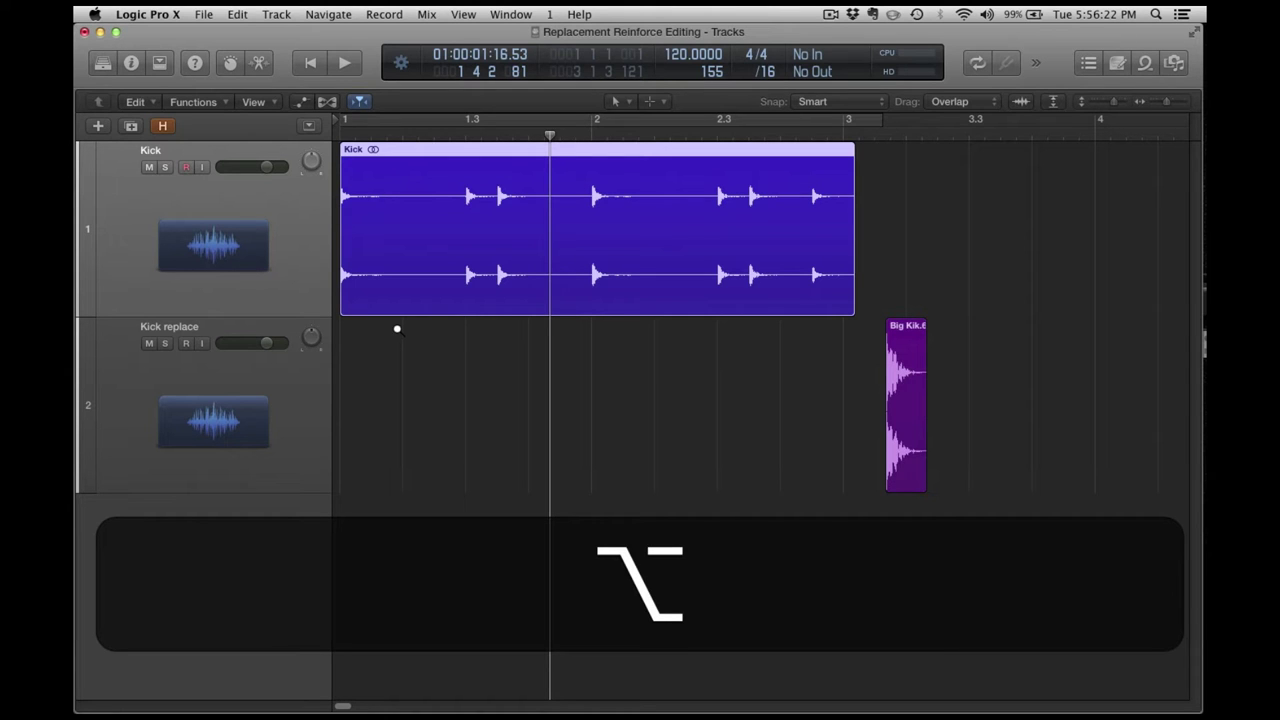
pyautogui.hotkey('alt', 'k')
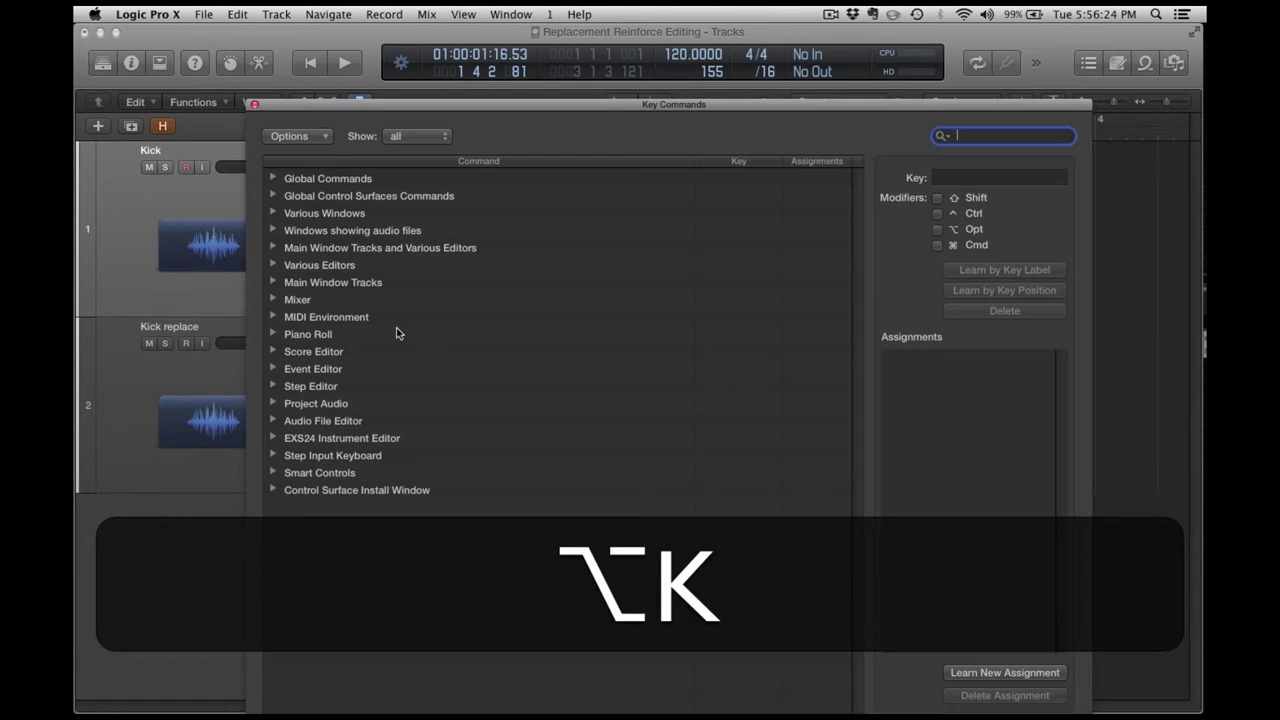
# Step: Raise the Key Commands window and search it for 'transient'
pyautogui.moveTo(551, 101); pyautogui.dragTo(505, 33)
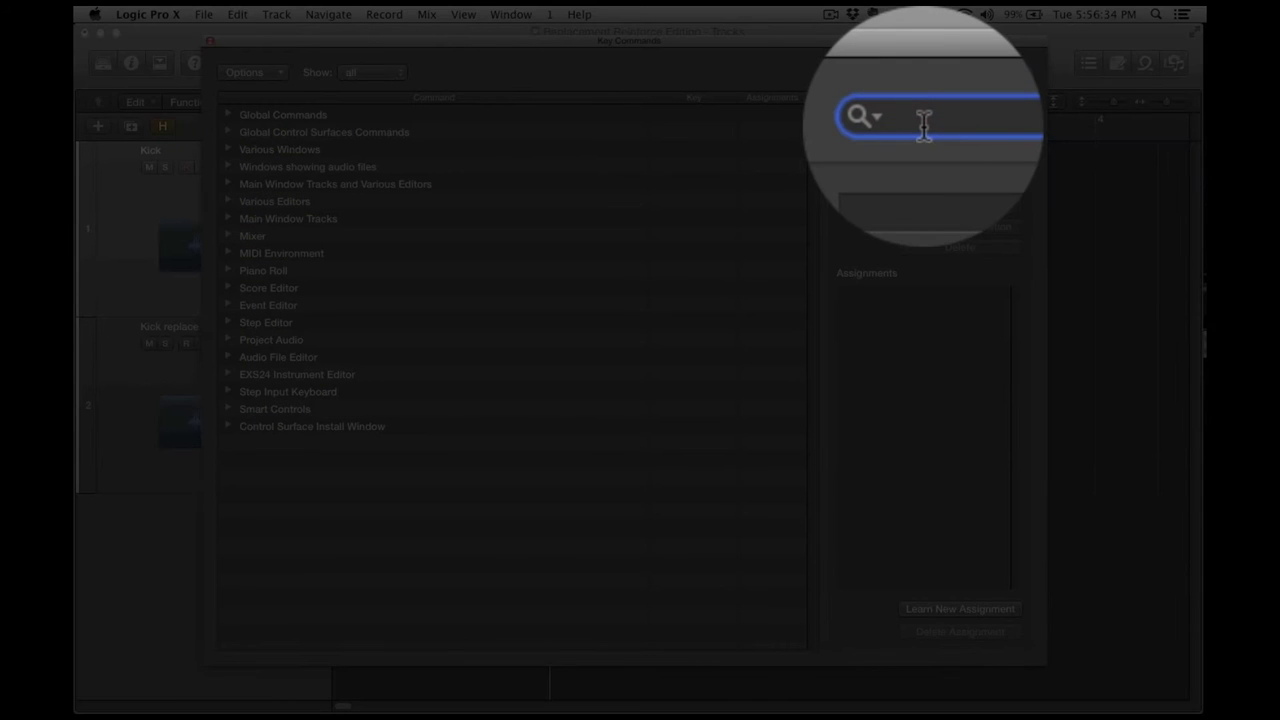
pyautogui.write('transient')
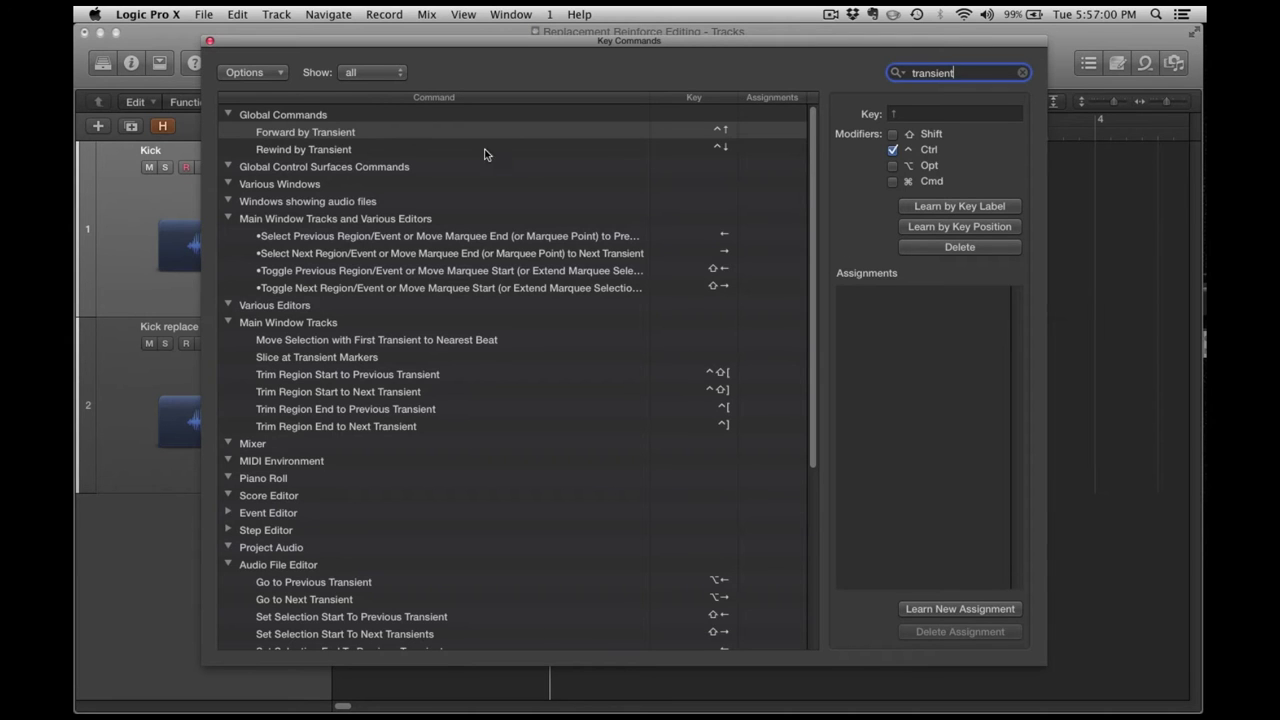
# Step: Replace the search with 'pickup' to show Move Region/Event to Playhead Position (Pickup Clock), bound to ;
pyautogui.doubleClick(914, 73)
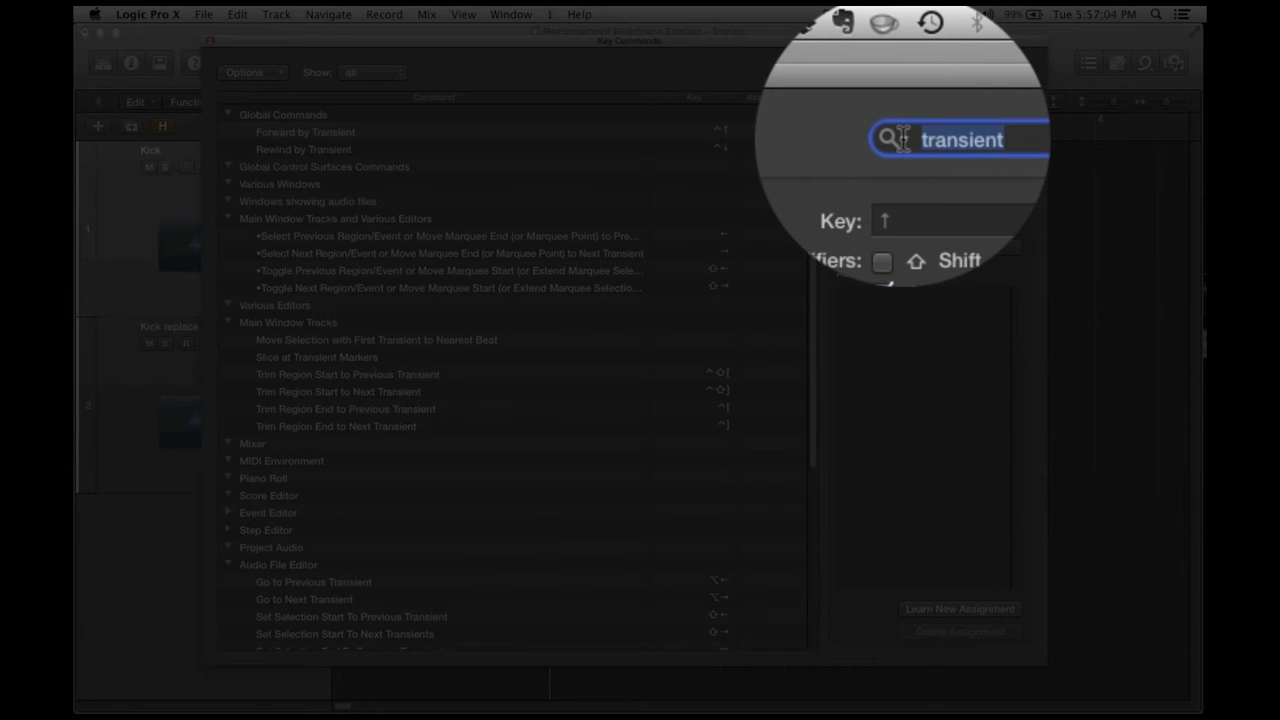
pyautogui.write('pickup')
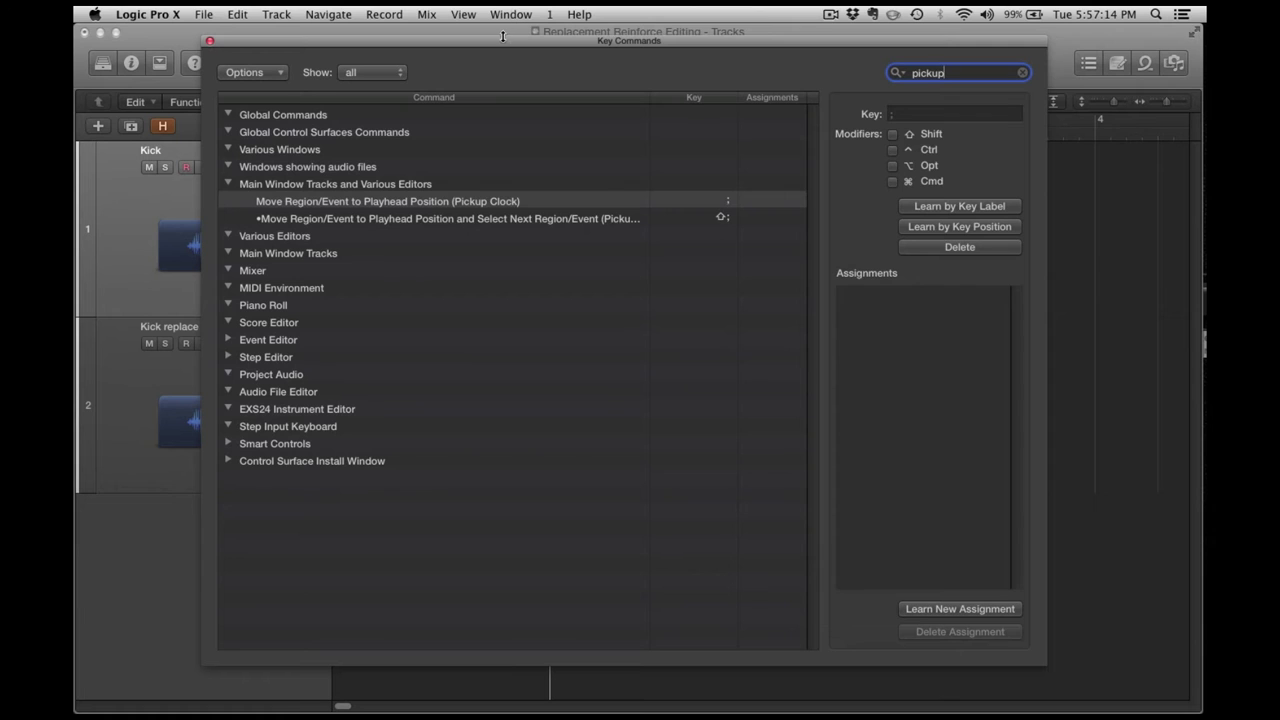
pyautogui.moveTo(500, 46); pyautogui.dragTo(523, 114)
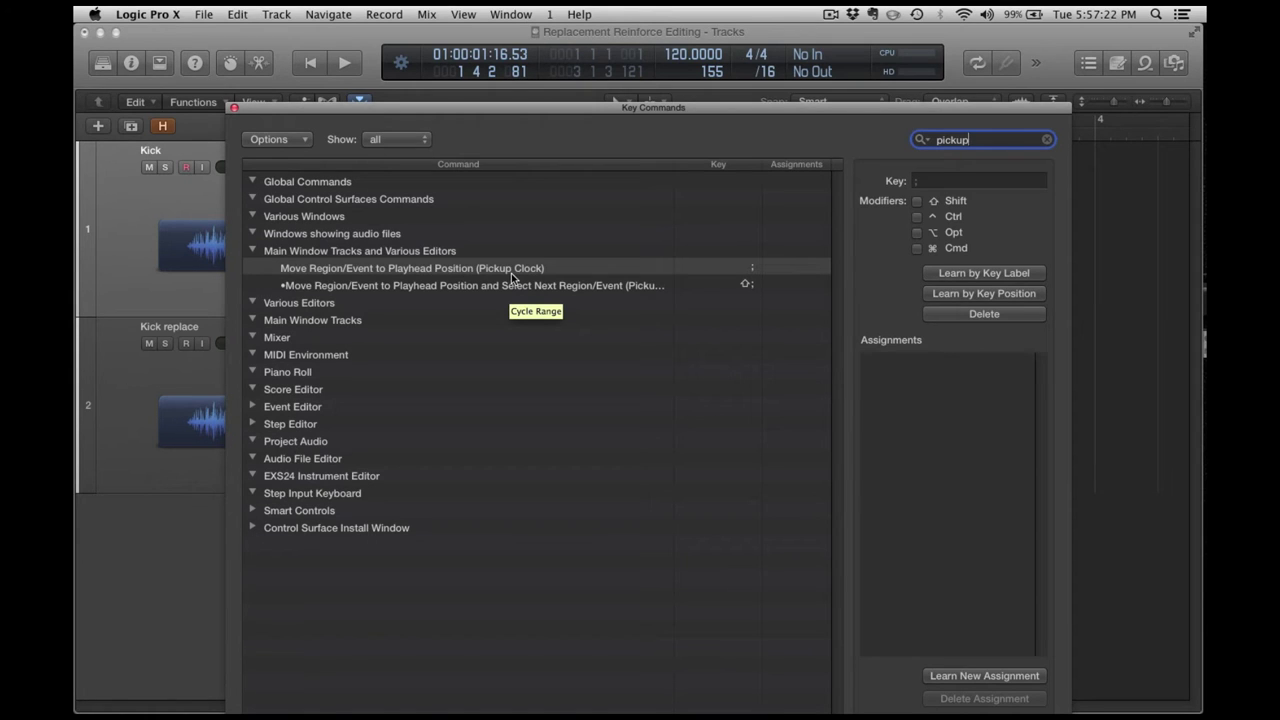
# Step: Close Key Commands and step the playhead to the bar 1.3 kick transient
pyautogui.click(236, 110)
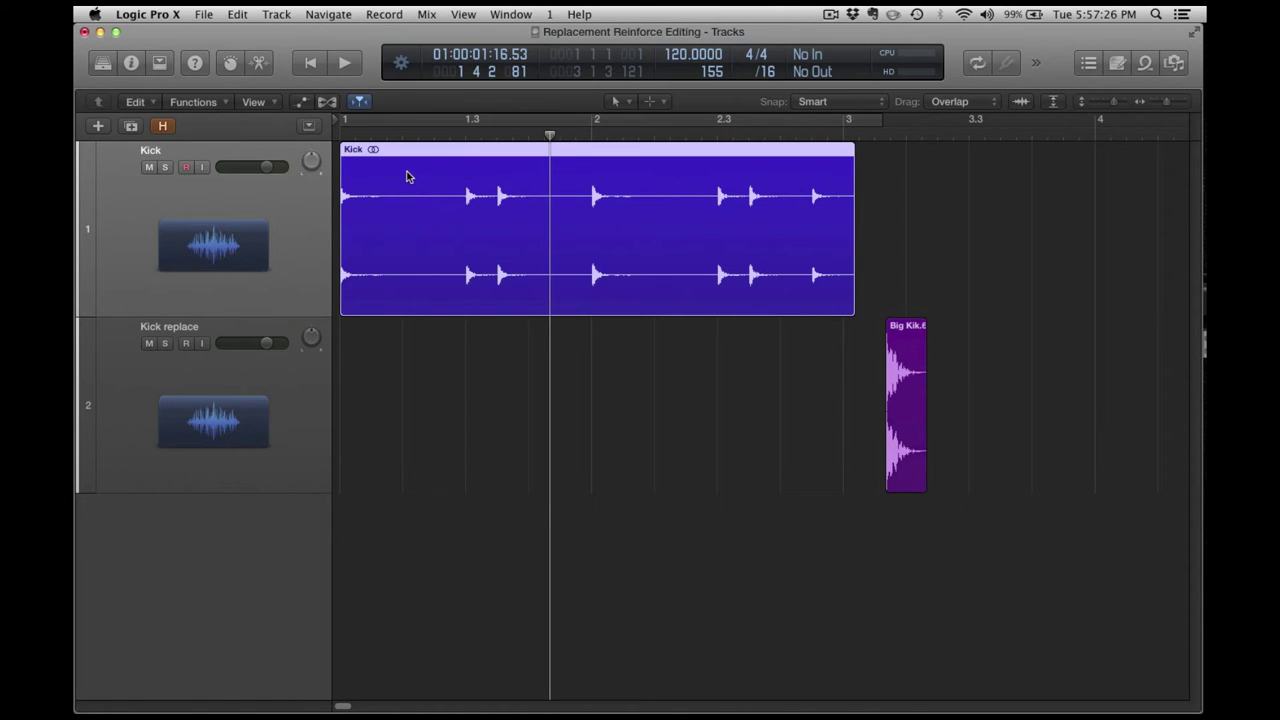
pyautogui.press('ctrl')
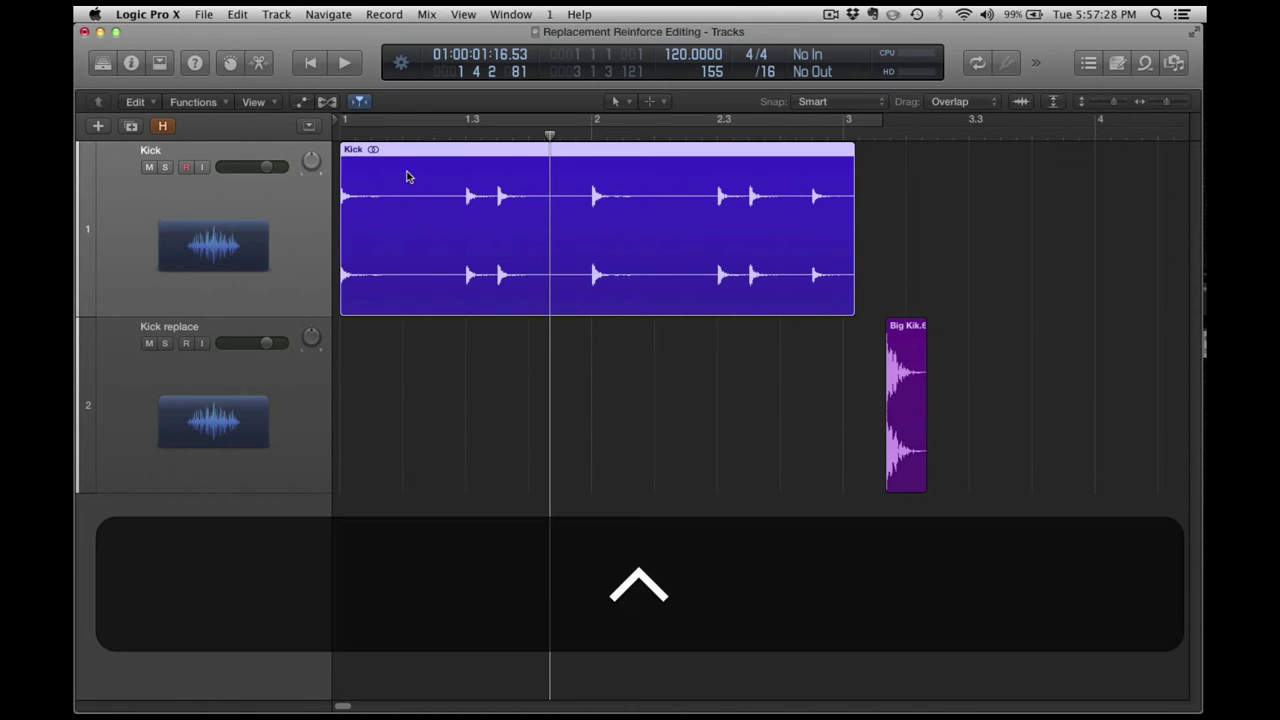
pyautogui.hotkey('ctrl', 'Down')
pyautogui.hotkey('ctrl', 'Down')
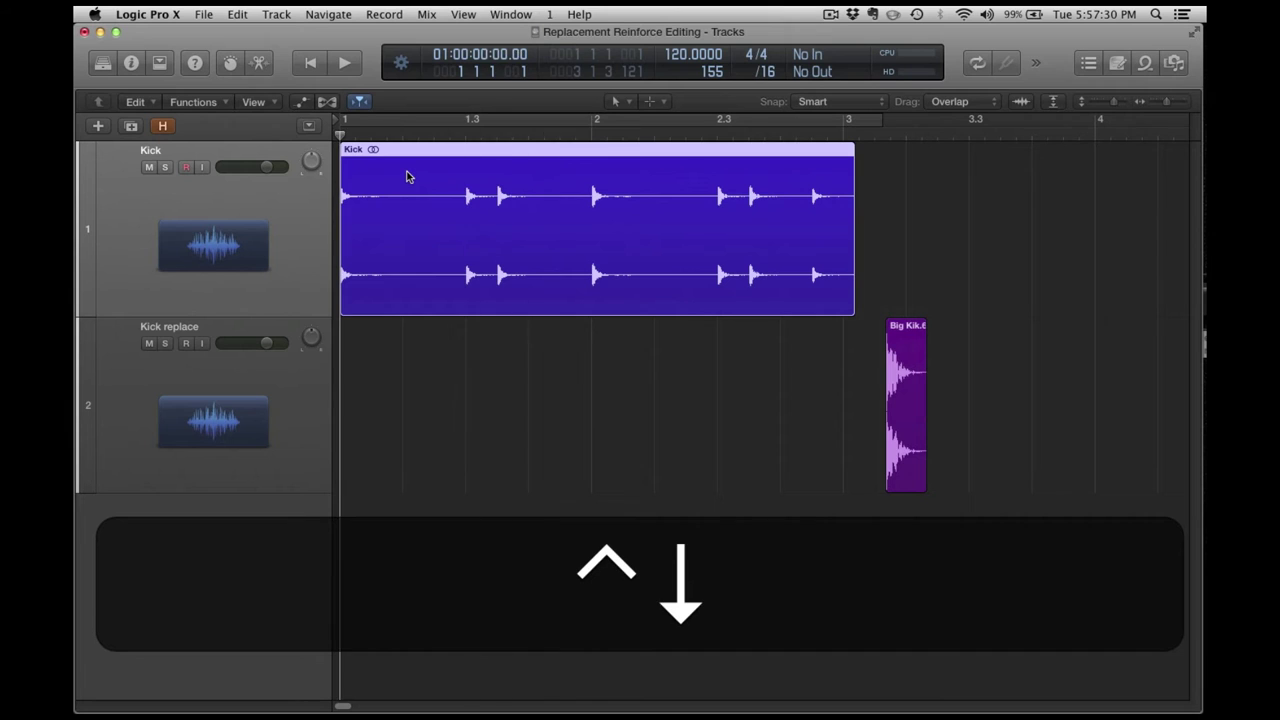
pyautogui.hotkey('ctrl', 'Up')
pyautogui.hotkey('ctrl', 'Up')
pyautogui.hotkey('ctrl', 'Up')
pyautogui.hotkey('ctrl', 'Down')
pyautogui.hotkey('ctrl', 'Down')
pyautogui.hotkey('ctrl', 'Down')
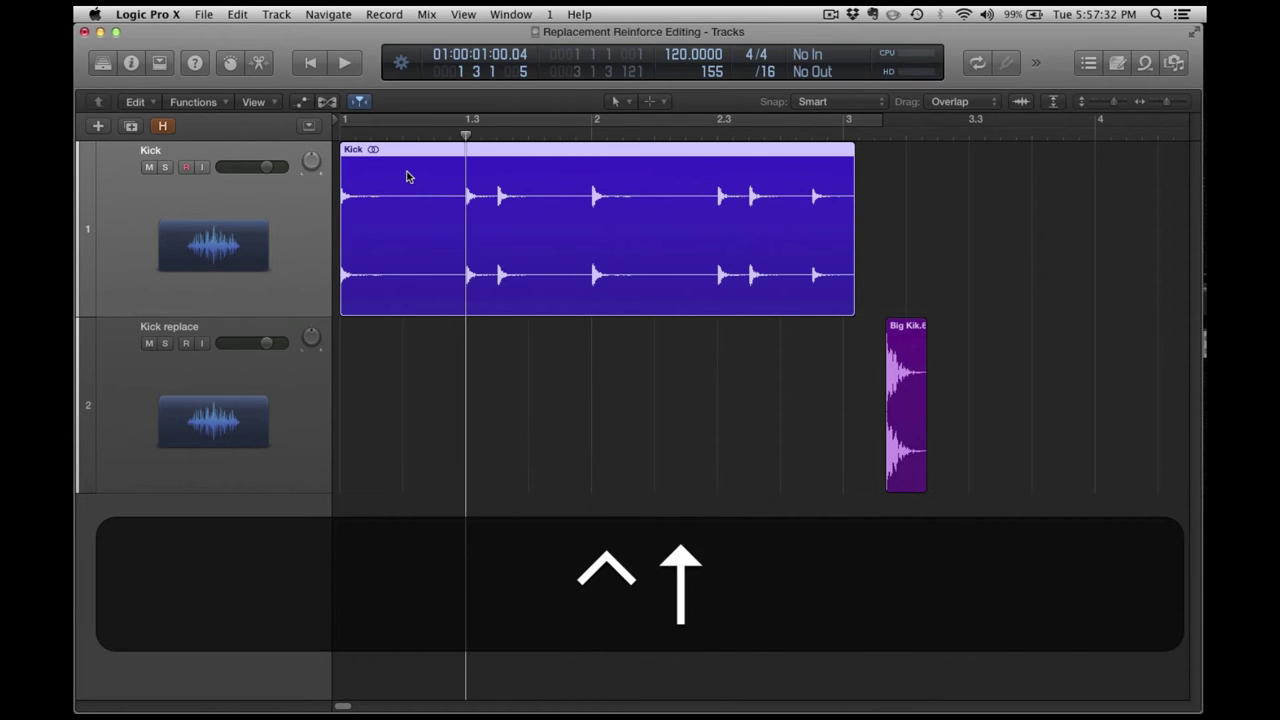
pyautogui.hotkey('ctrl', 'Up')
pyautogui.hotkey('ctrl', 'Up')
pyautogui.hotkey('ctrl', 'Down')
pyautogui.hotkey('ctrl', 'Down')
# Step: Test moving Big Kik to bar 1.3 with ;, undo it, and reselect Big Kik
pyautogui.press('Down')
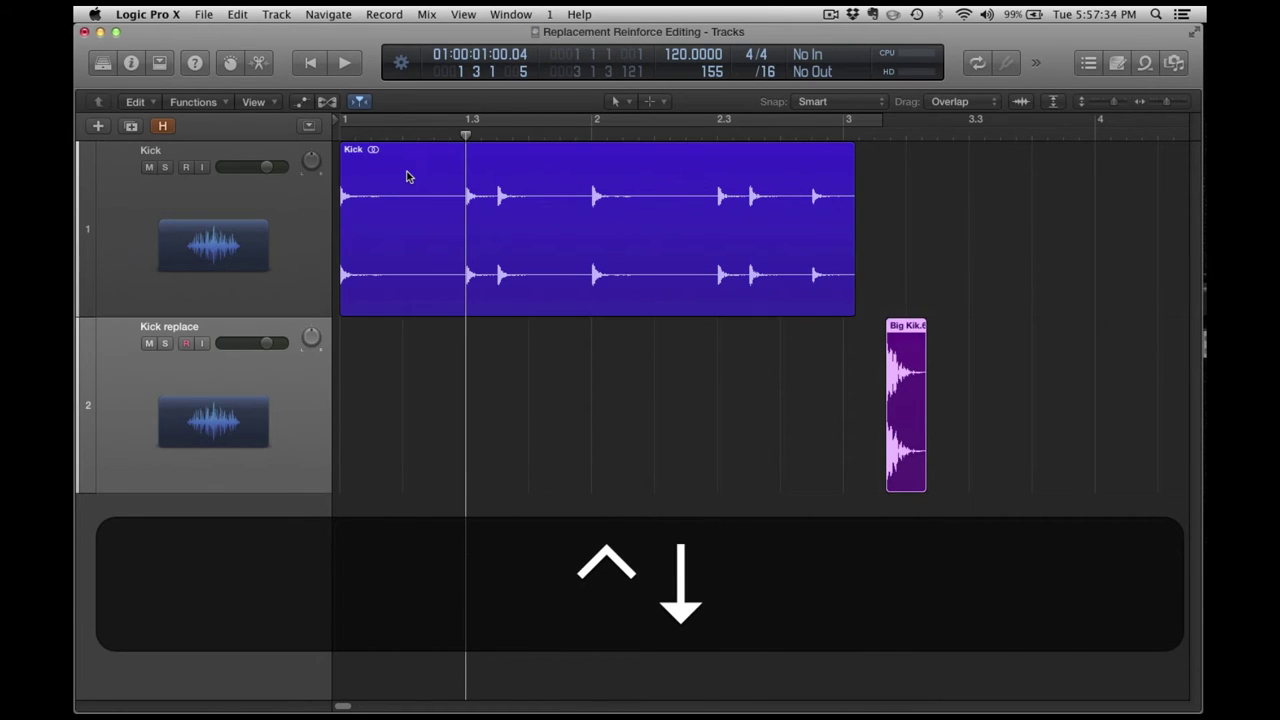
pyautogui.press(';')
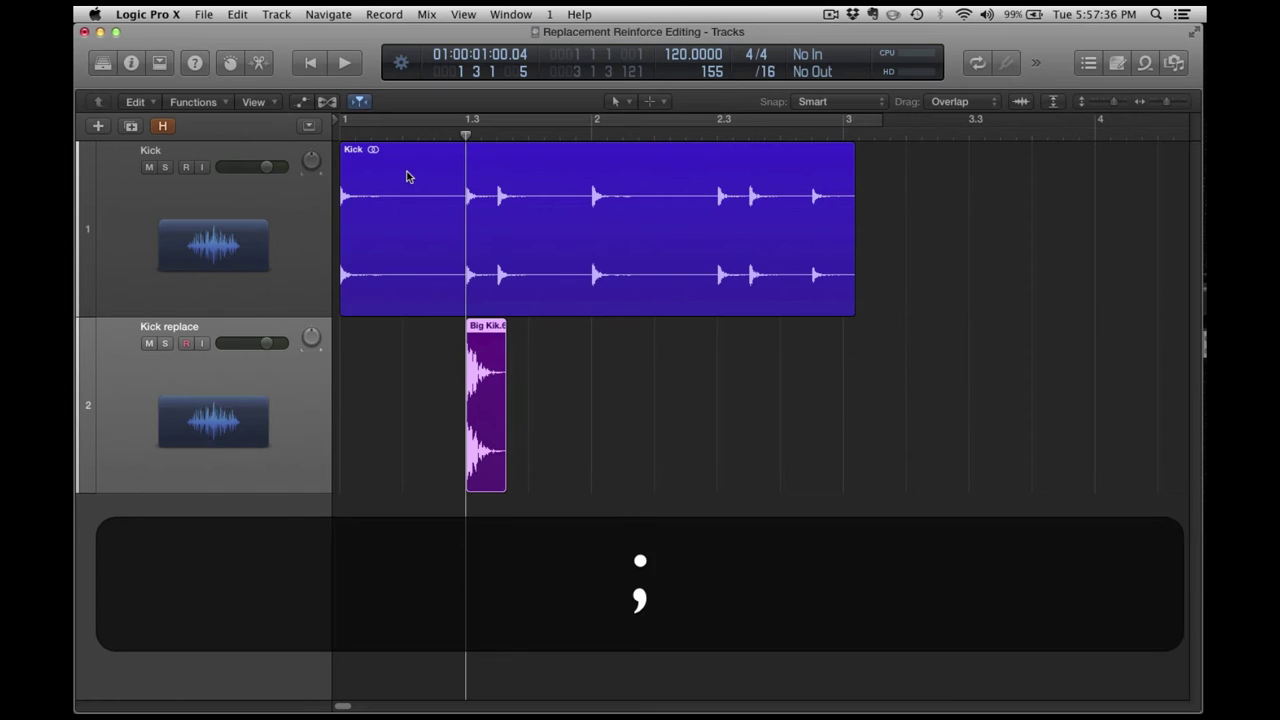
pyautogui.press('super+z')
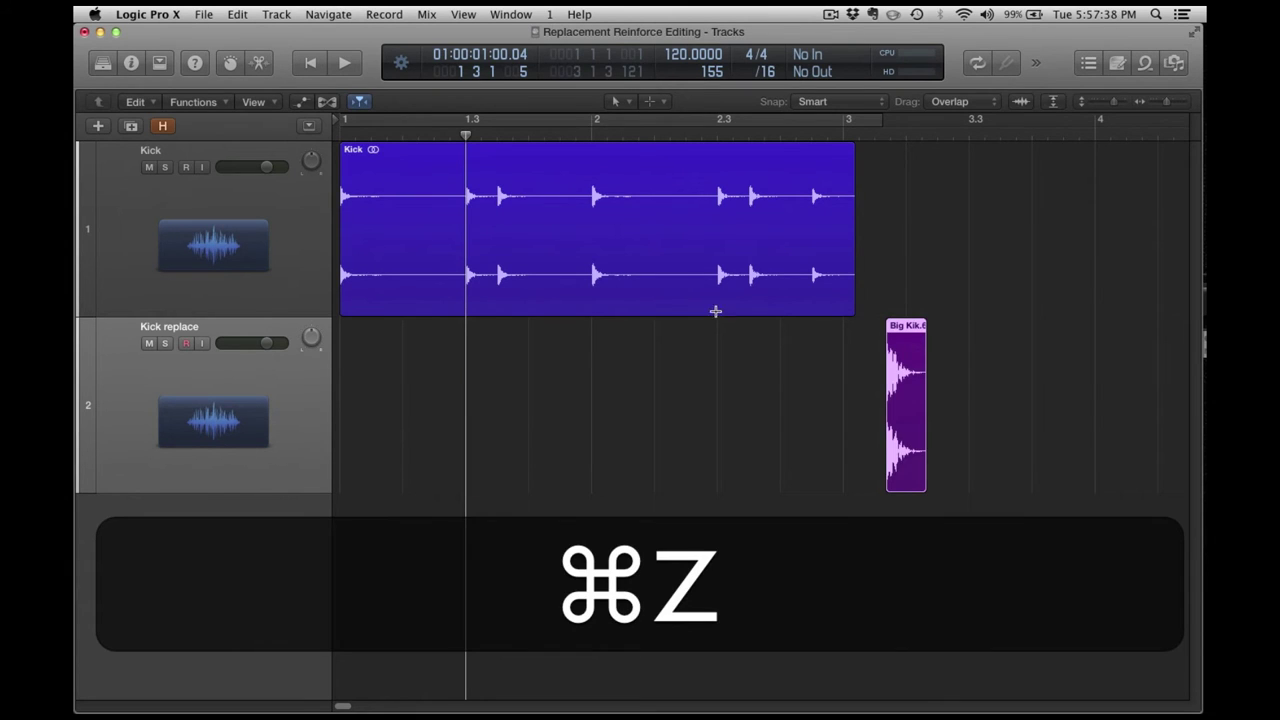
pyautogui.click(901, 337)
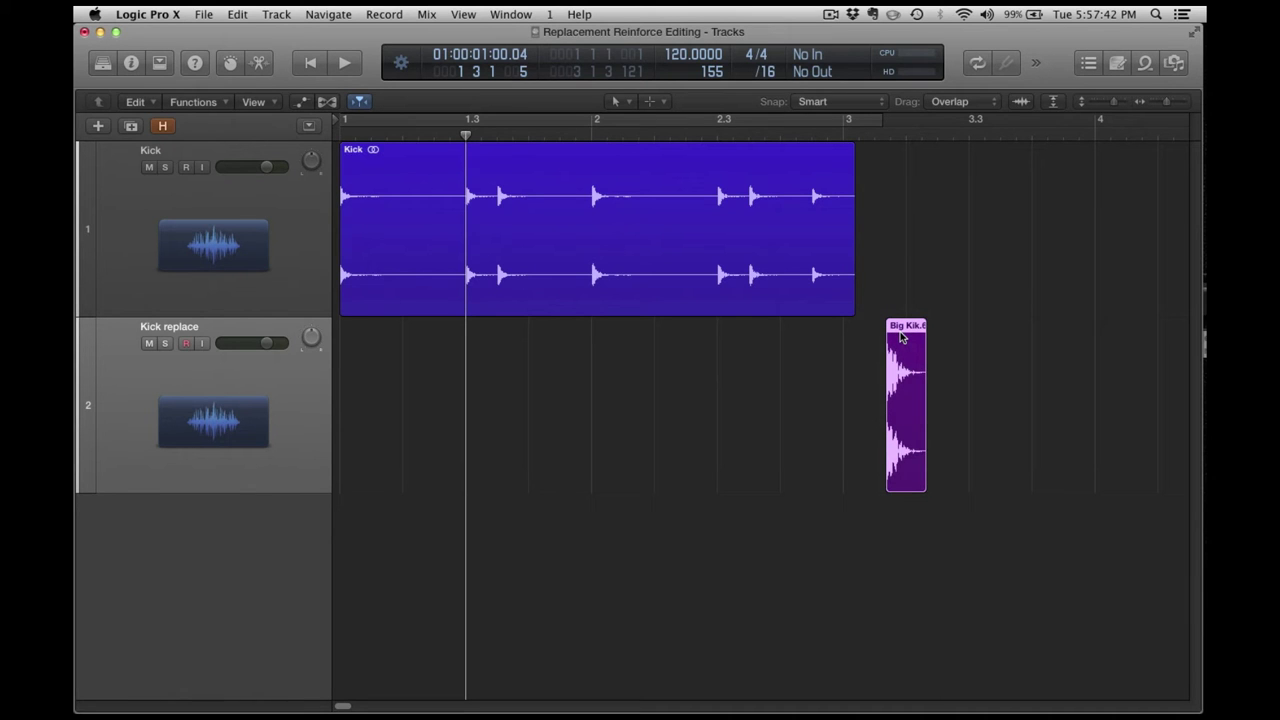
# Step: Repeat the Big Kik region with Cmd+R, setting Number of Copies to 6
pyautogui.press('super')
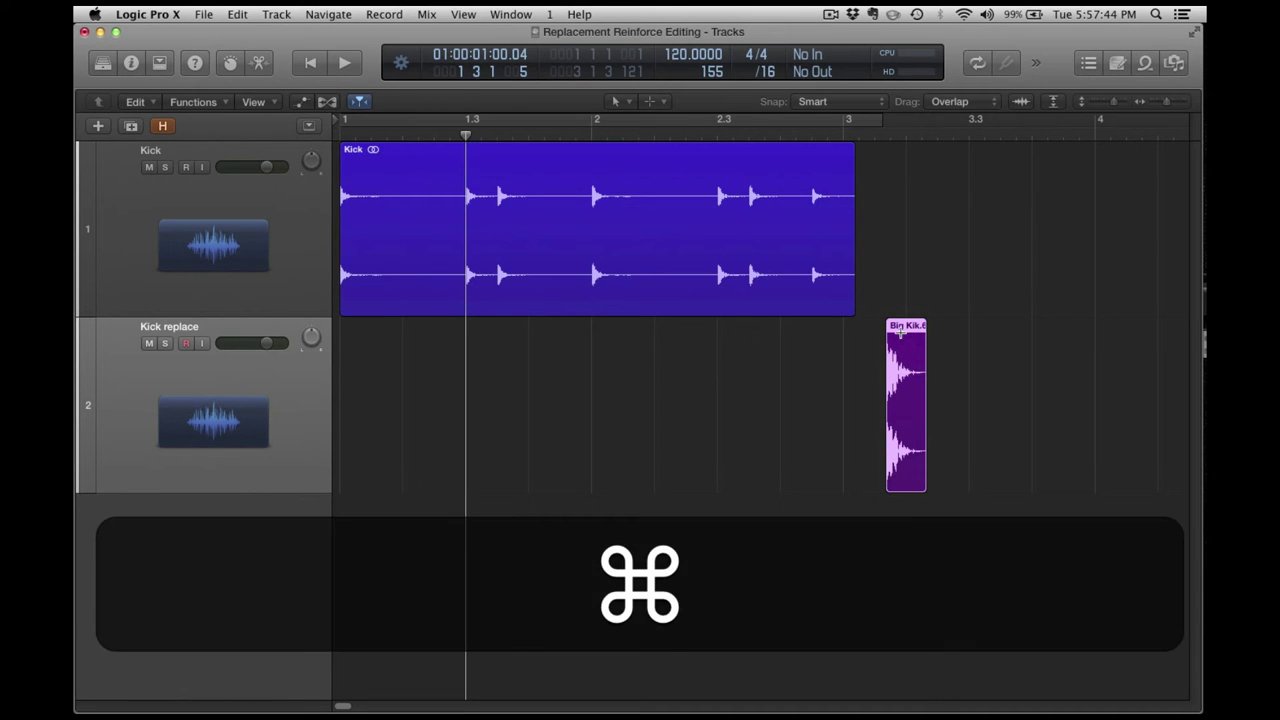
pyautogui.press('super+r')
pyautogui.write('6')
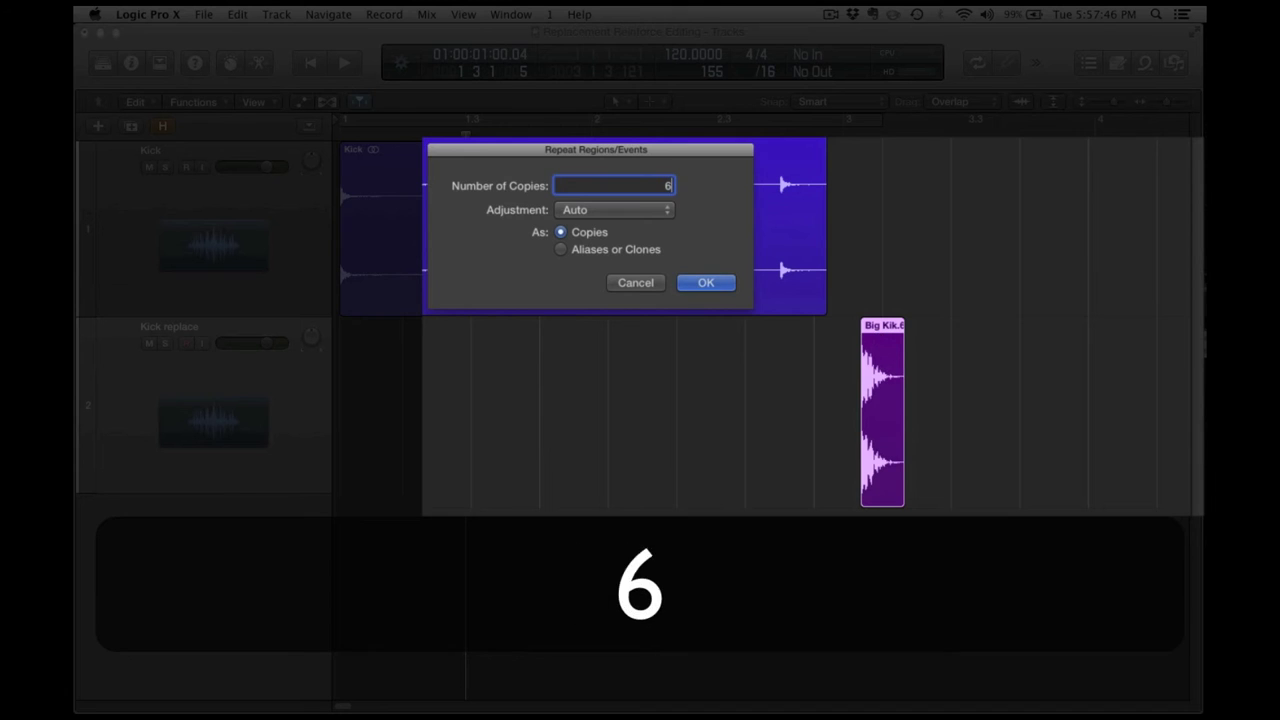
pyautogui.press('Return')
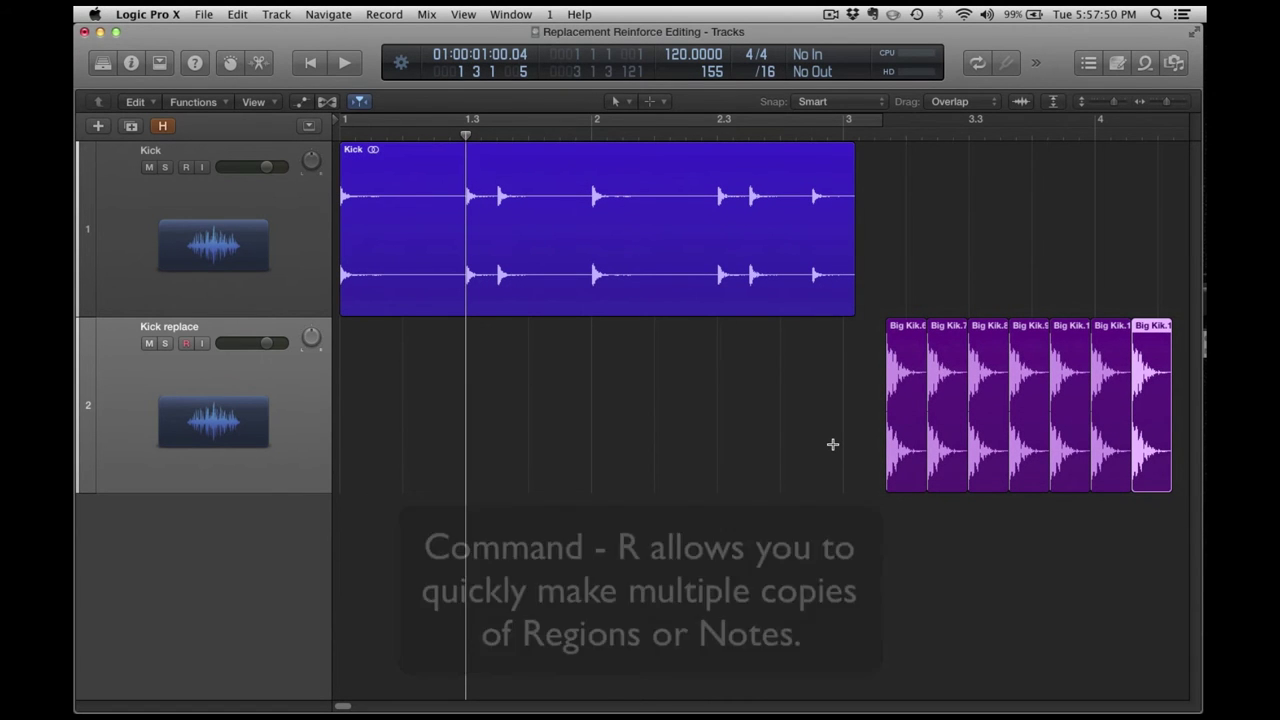
pyautogui.press('Up')
# Step: Switch between Kick and Kick replace, then return the playhead to bar 1
pyautogui.press('Down')
pyautogui.press('Up')
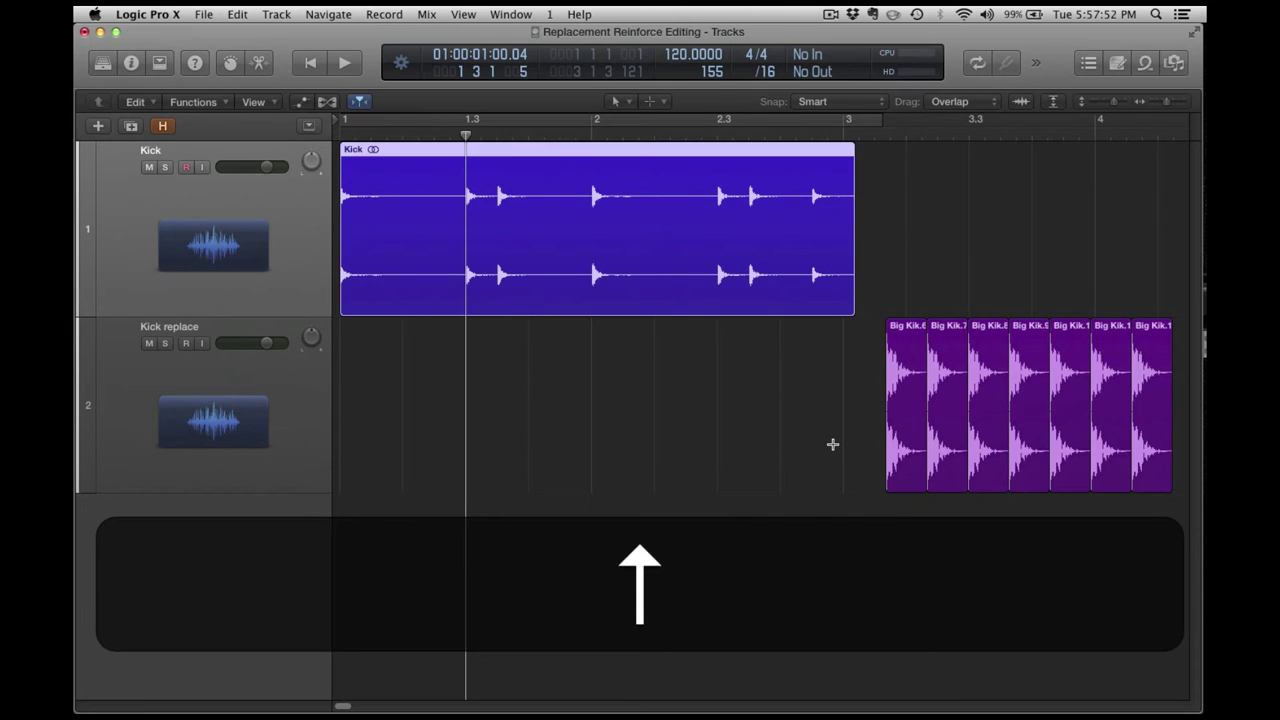
pyautogui.press('Down')
pyautogui.press('Up')
pyautogui.press('Down')
pyautogui.press('Up')
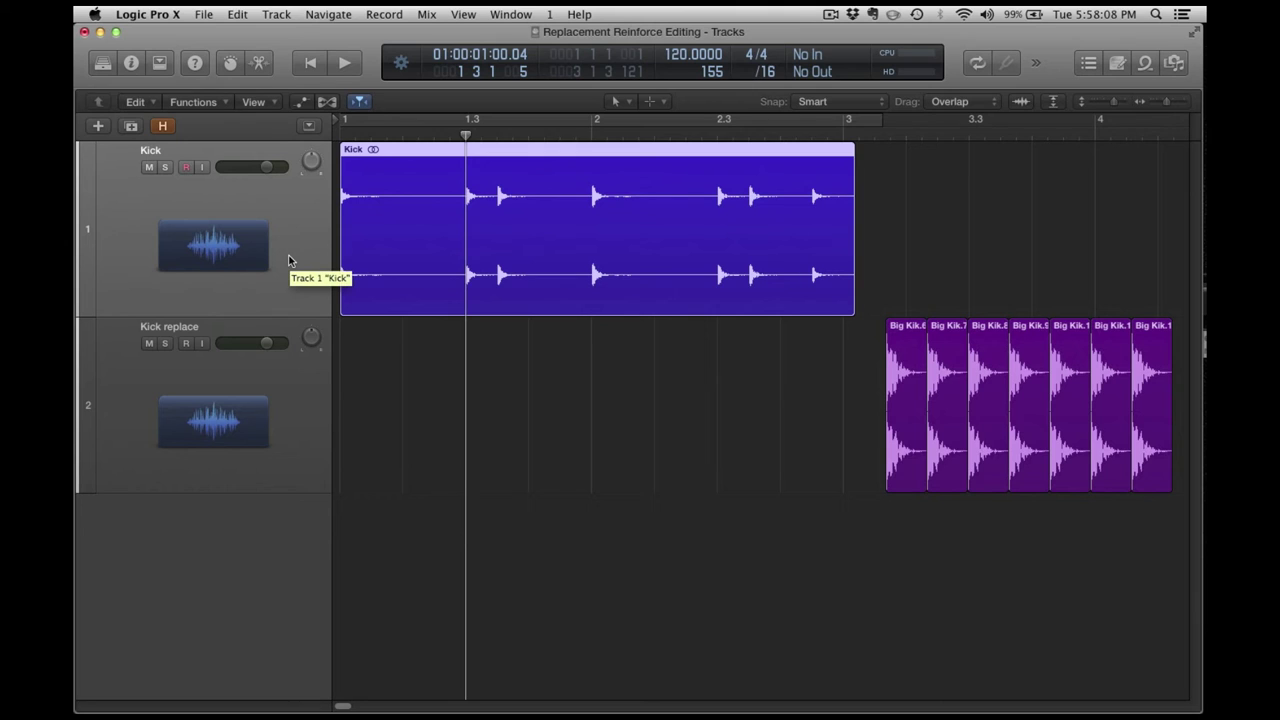
pyautogui.hotkey('ctrl', 'Down')
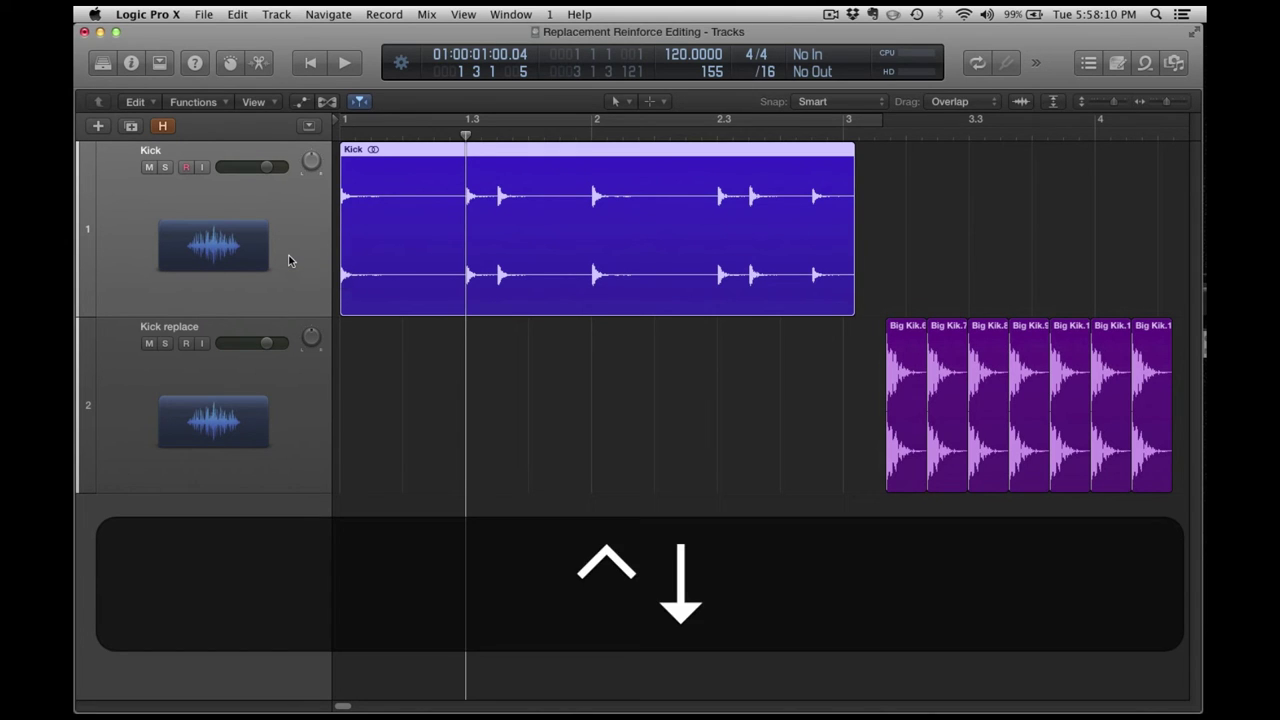
pyautogui.hotkey('ctrl', 'Return')
# Step: Snap Big Kik.6 to bar 1 and Big Kik.7 under the next kick transient
pyautogui.press('Return')
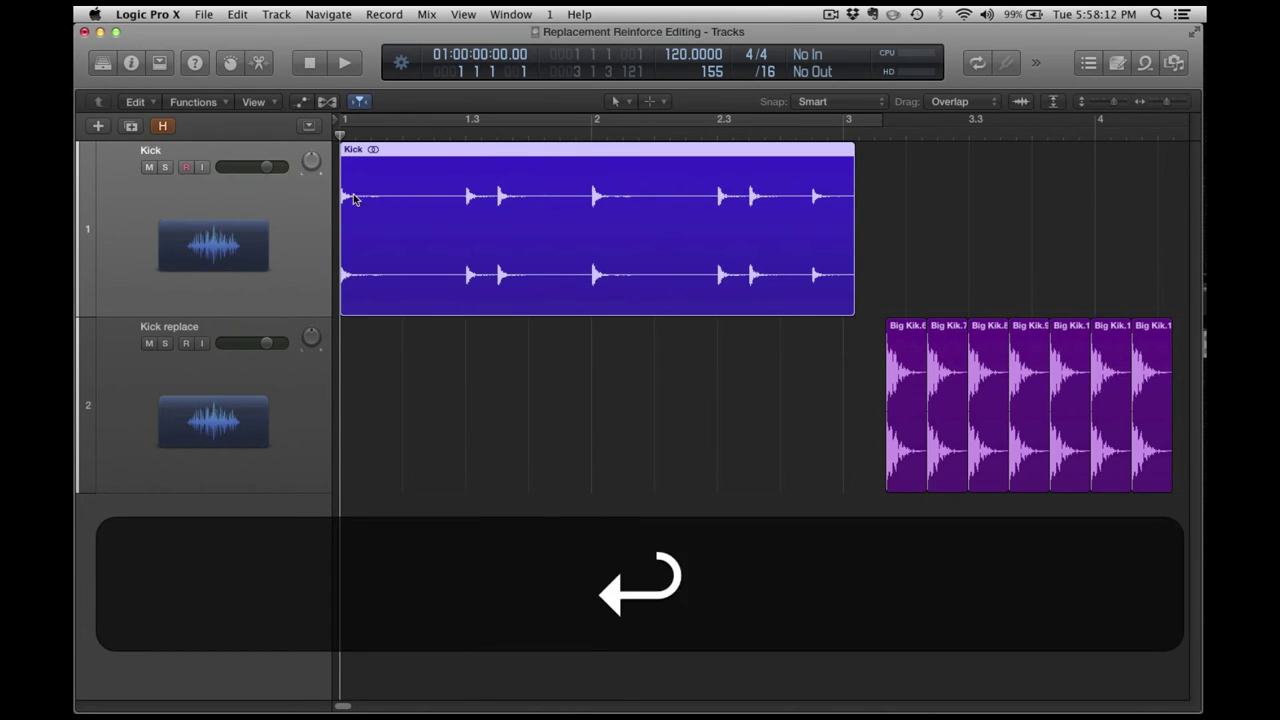
pyautogui.press('Down')
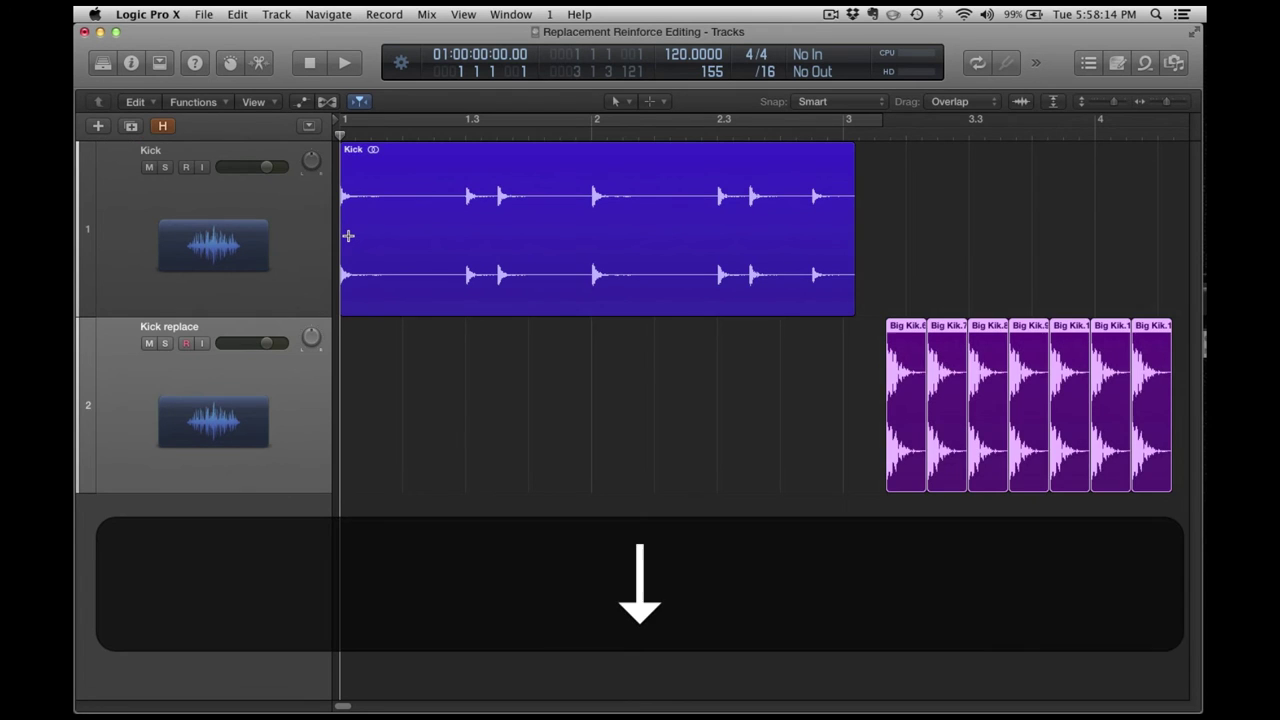
pyautogui.press('Right')
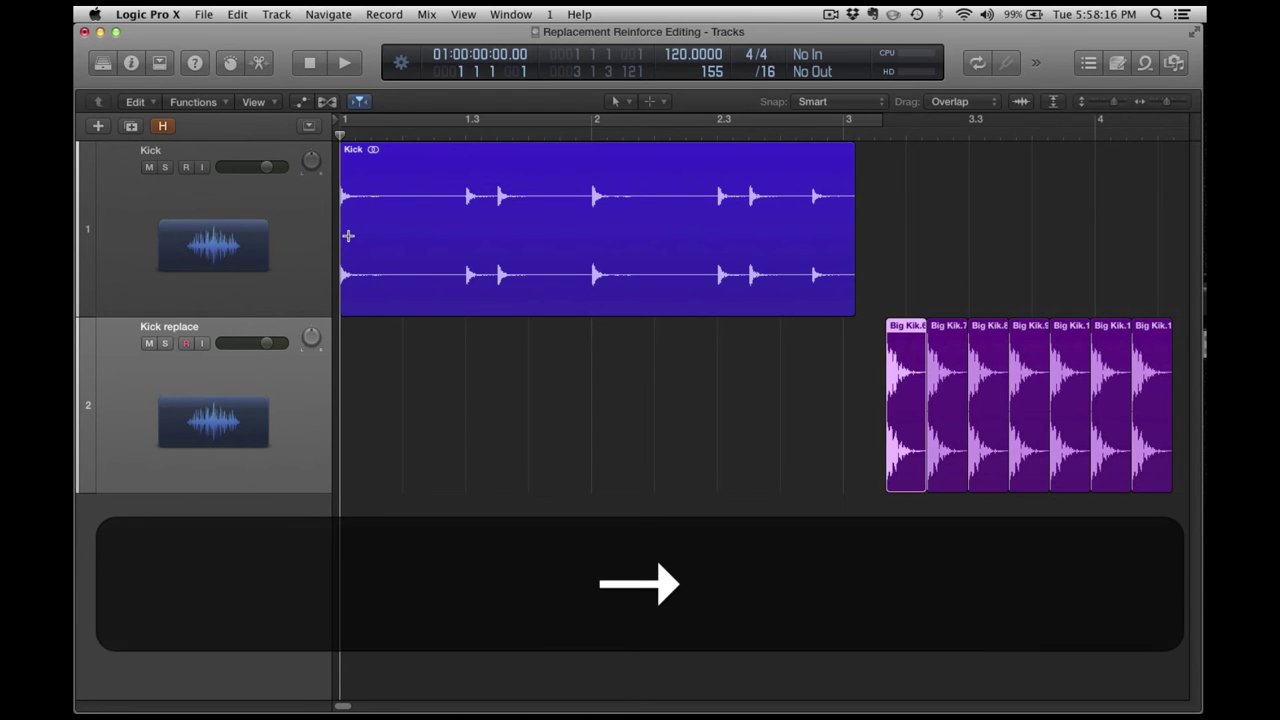
pyautogui.press(';')
pyautogui.press('Up')
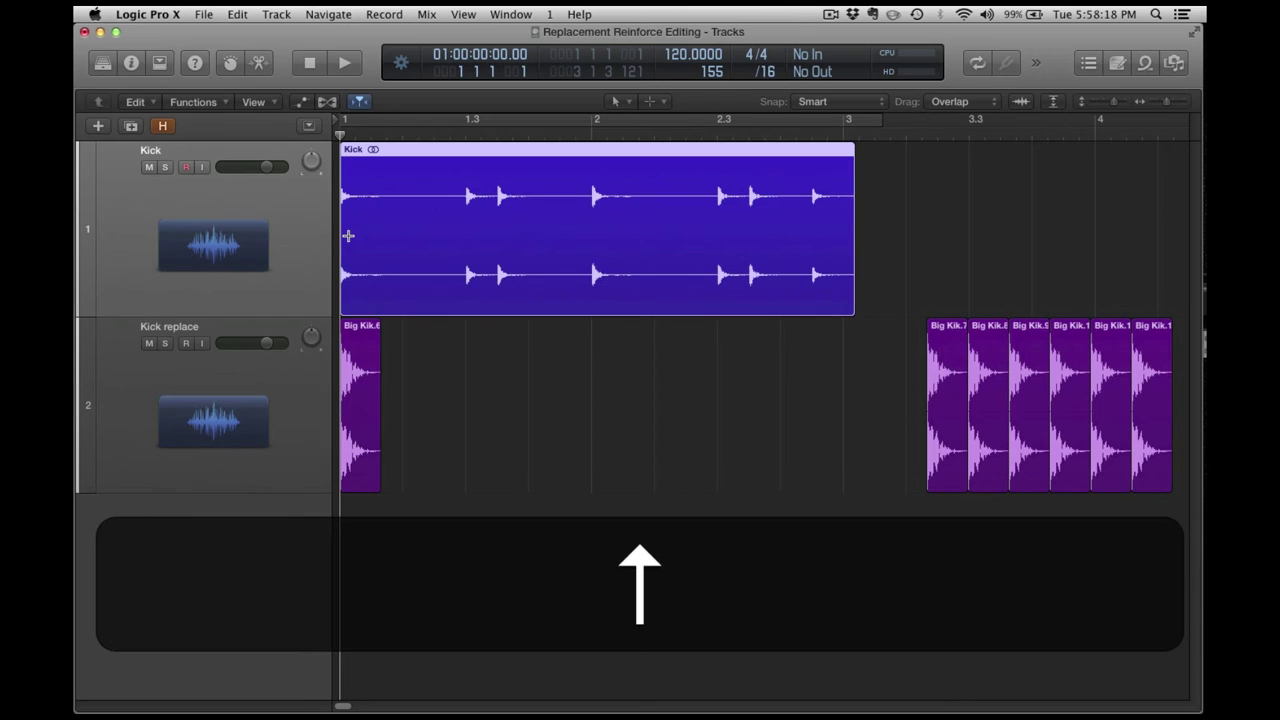
pyautogui.hotkey('ctrl', 'Up')
pyautogui.hotkey('ctrl', 'Up')
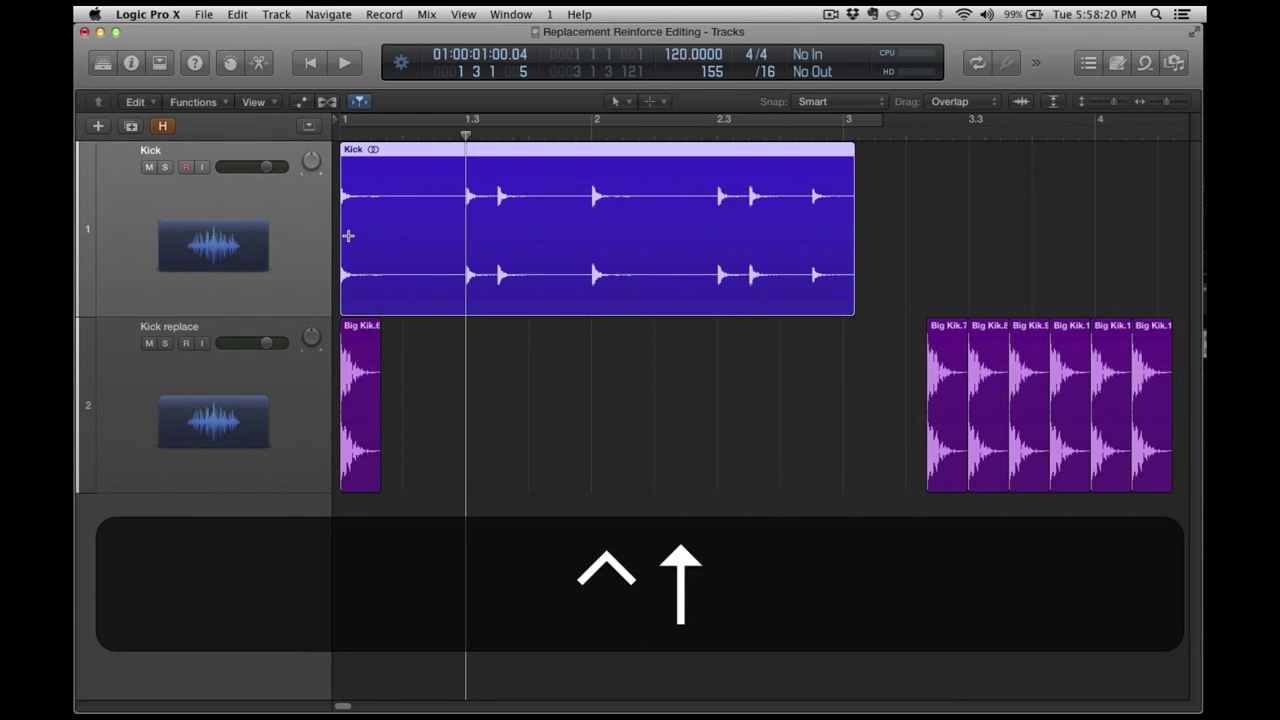
pyautogui.hotkey('ctrl', 'Down')
pyautogui.press('Right')
pyautogui.press('Right')
pyautogui.press('Right')
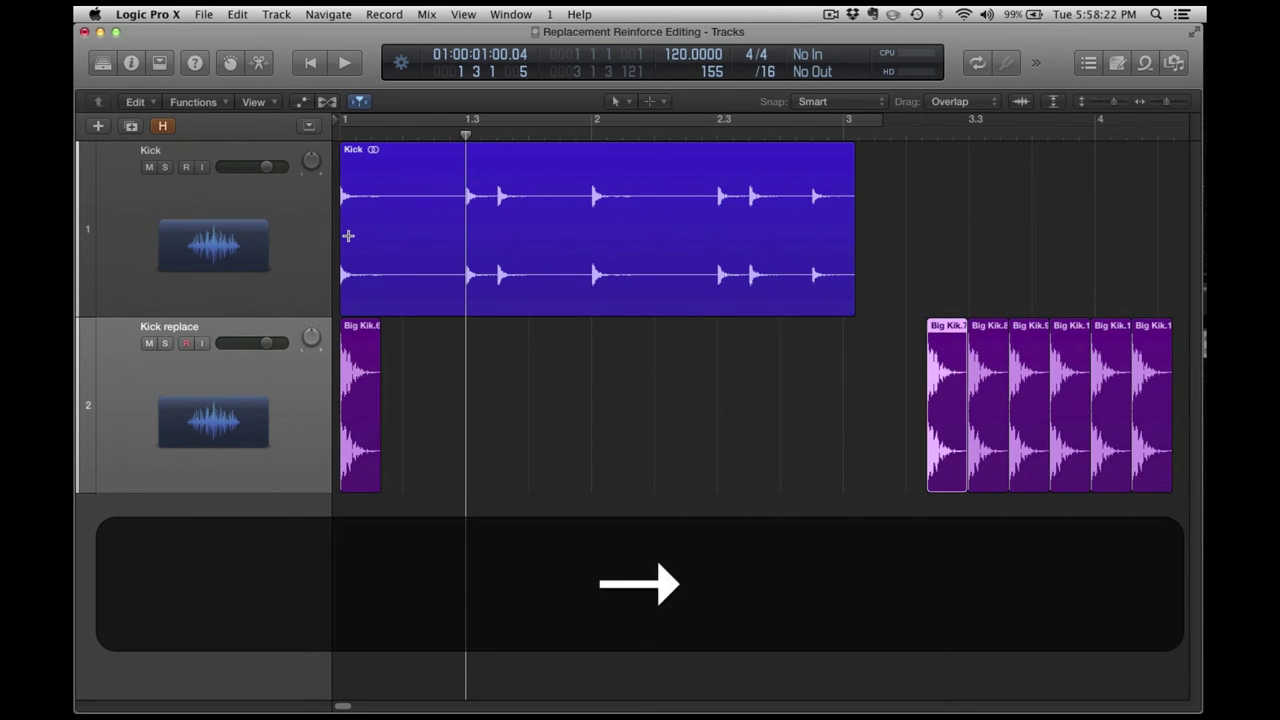
pyautogui.press(';')
# Step: Snap Big Kik.8 under the third kick transient of the Kick region
pyautogui.press('Up')
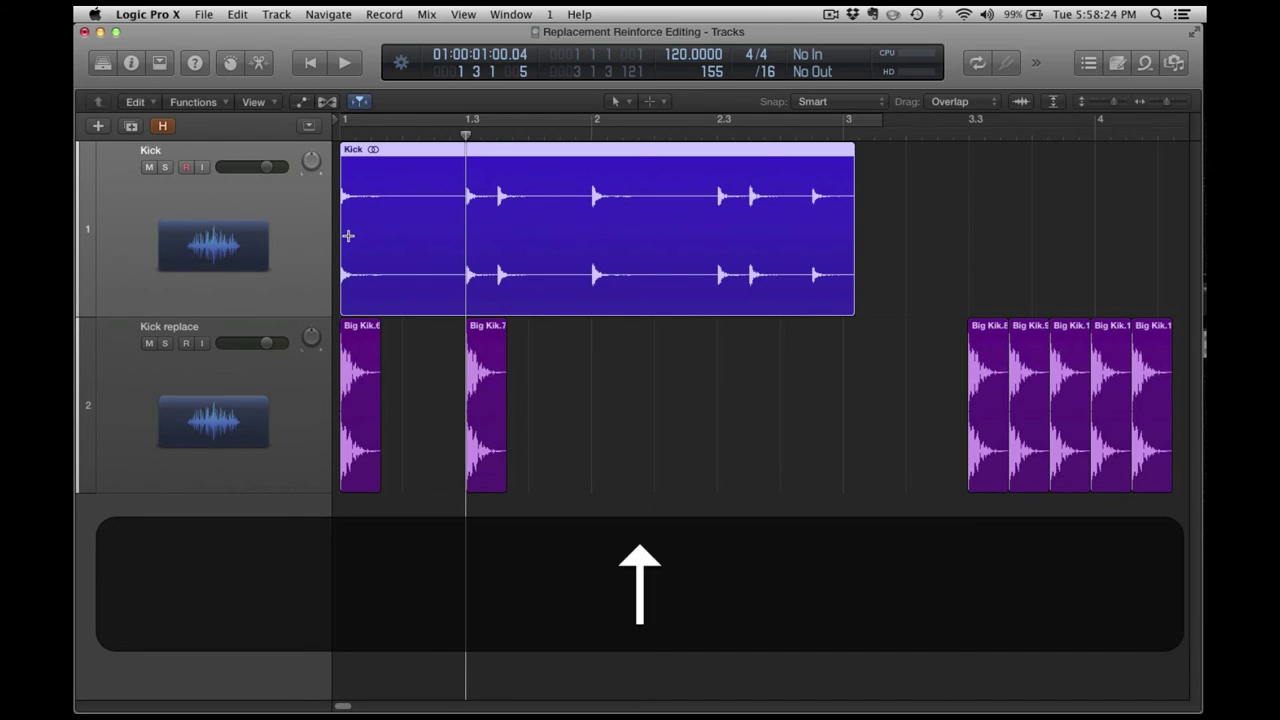
pyautogui.hotkey('ctrl', 'Up')
pyautogui.hotkey('ctrl', 'Down')
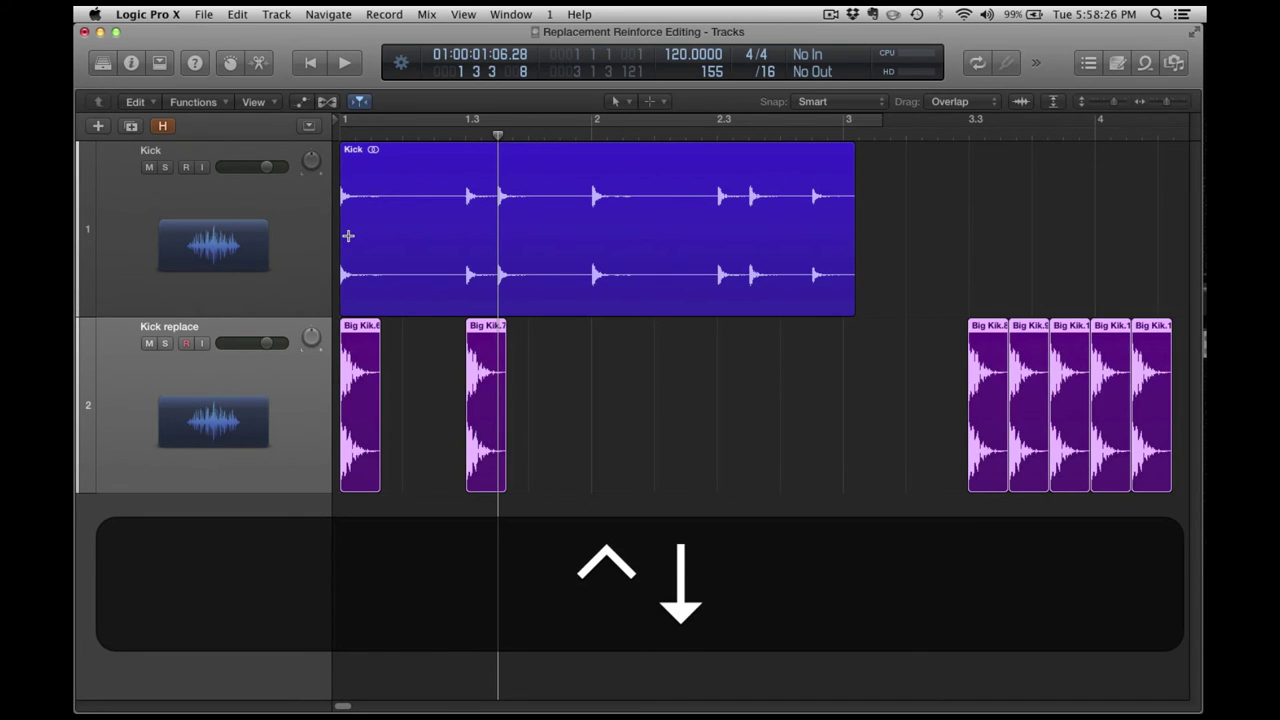
pyautogui.press('Right')
pyautogui.press('Right')
pyautogui.press(';')
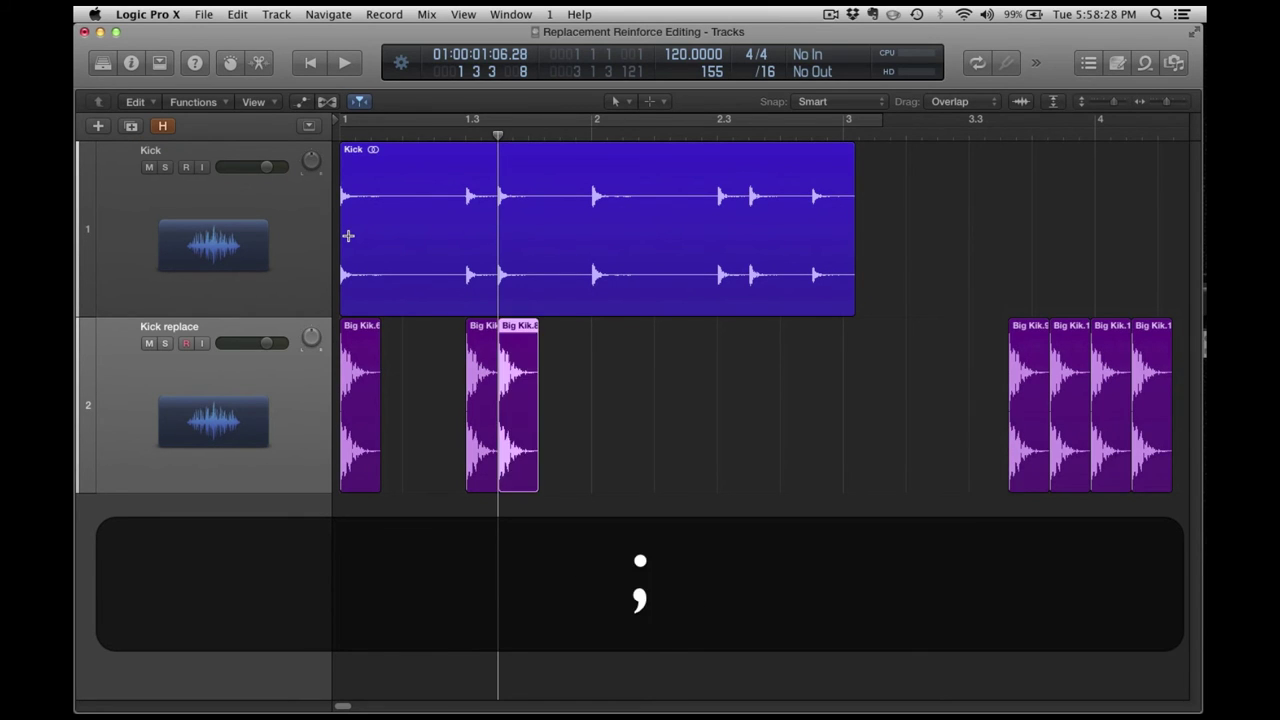
pyautogui.press('Up')
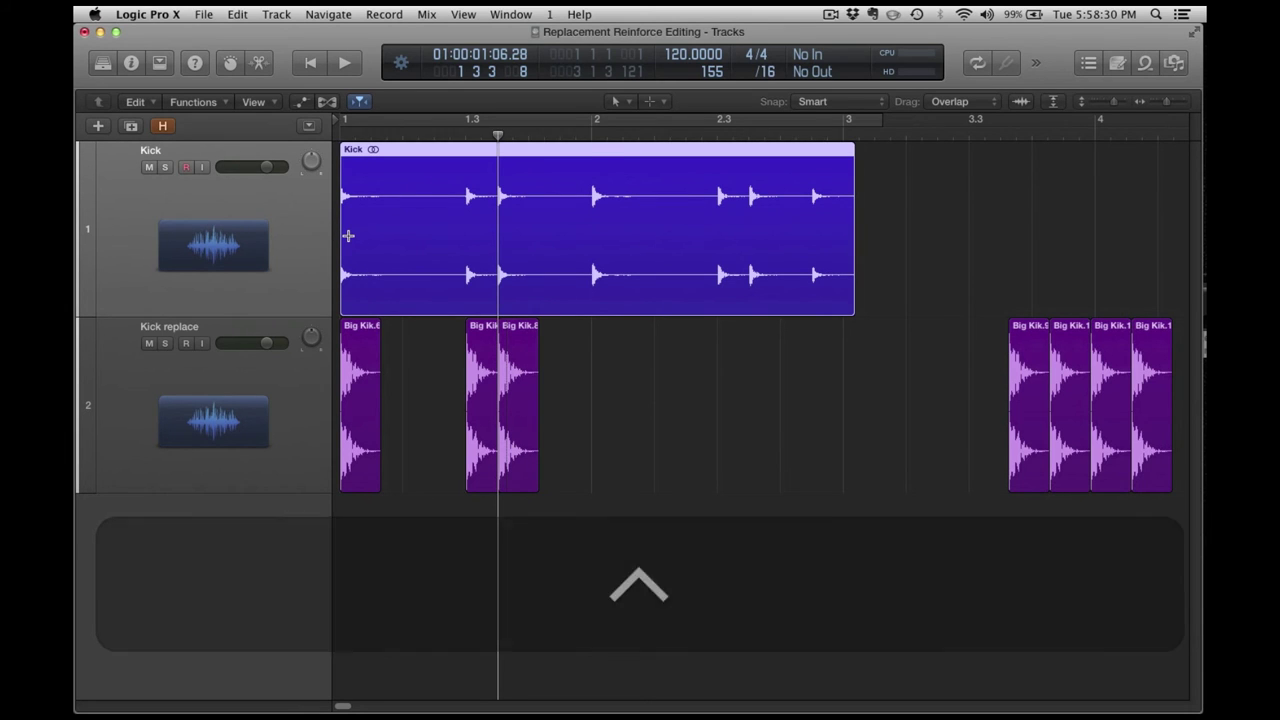
pyautogui.hotkey('ctrl', 'Up')
# Step: Snap Big Kik.9 to the bar 2 kick and the next copy to the kick near 2.3
pyautogui.hotkey('ctrl', 'Down')
pyautogui.press('Right')
pyautogui.press('Right')
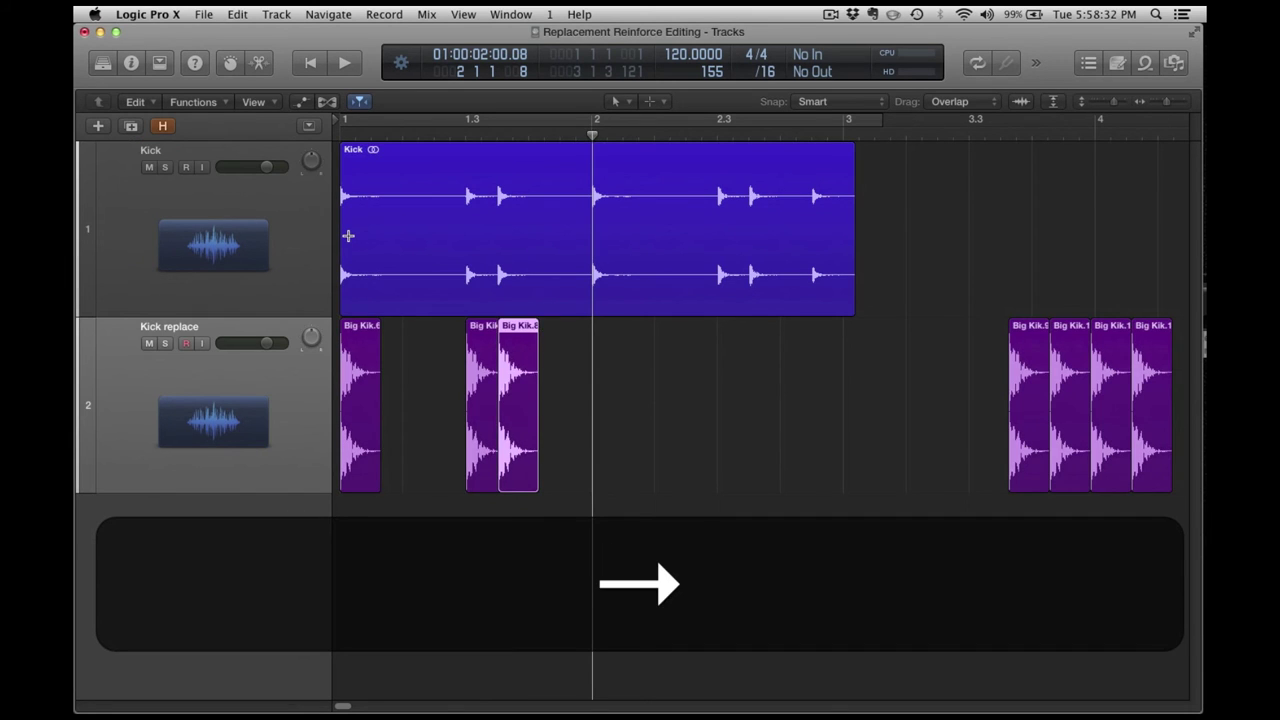
pyautogui.press('Right')
pyautogui.press(';')
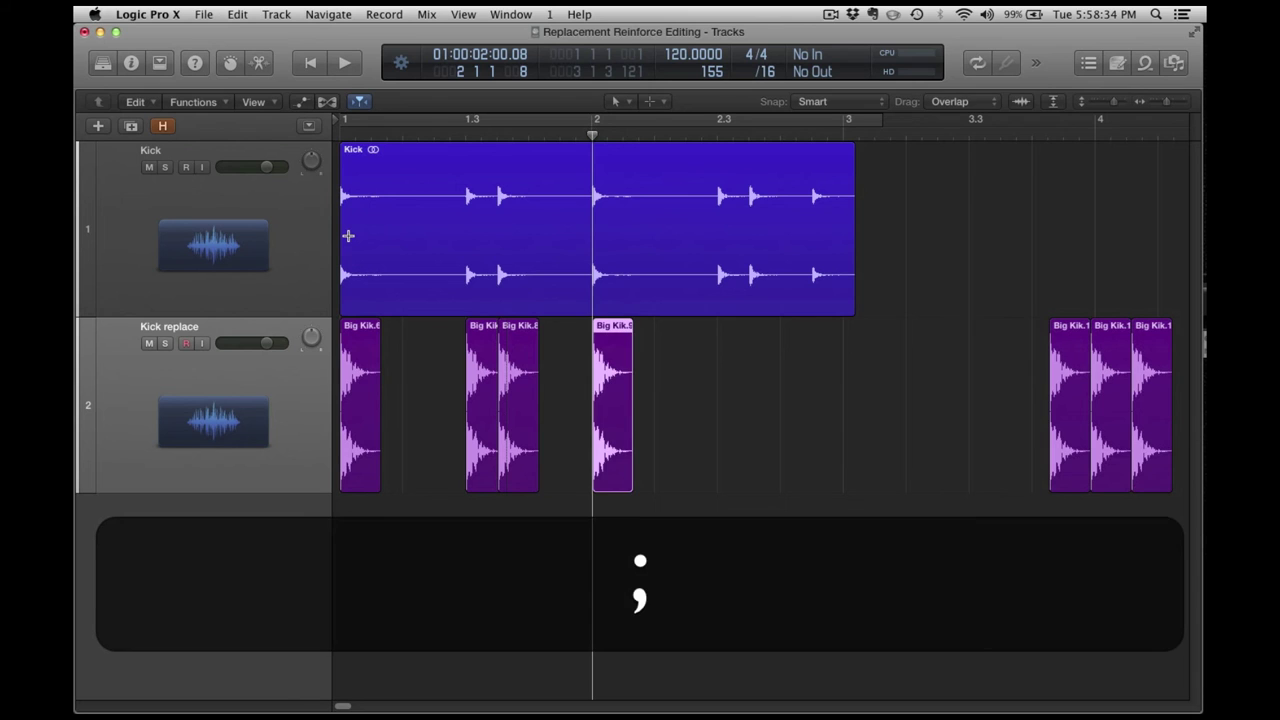
pyautogui.press('Up')
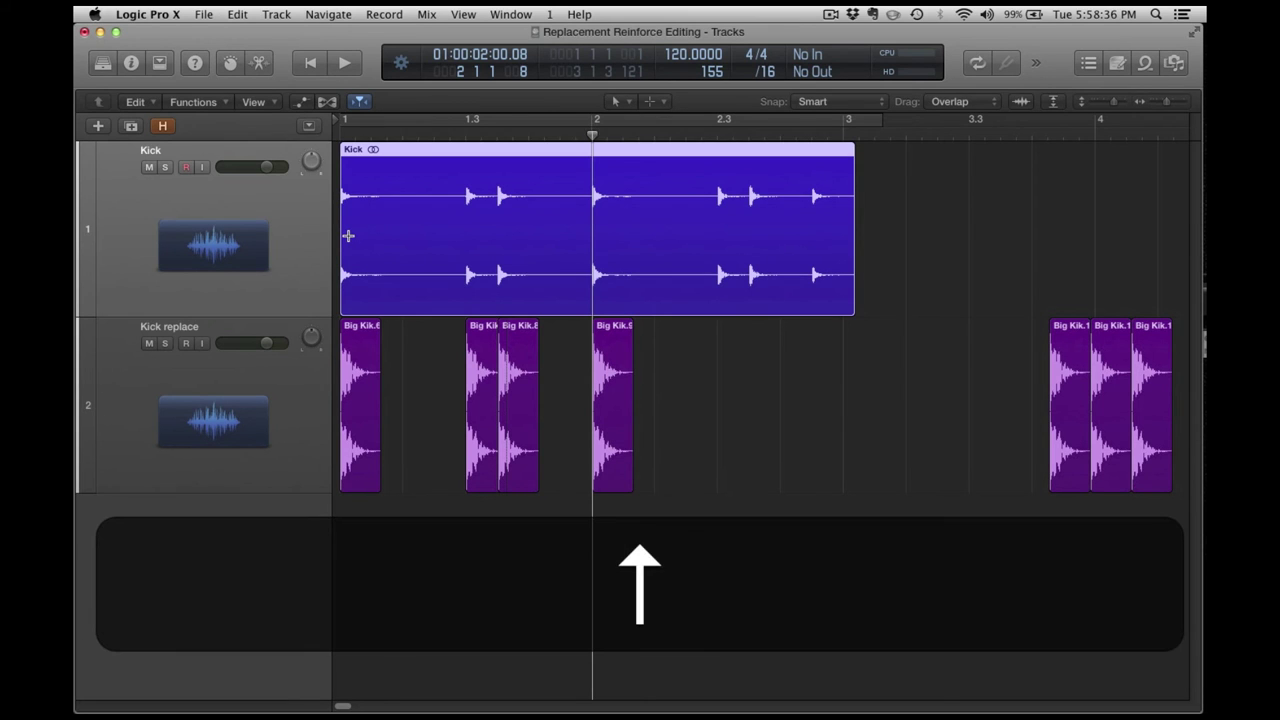
pyautogui.hotkey('ctrl', 'Up')
pyautogui.hotkey('ctrl', 'Down')
pyautogui.press('Right')
pyautogui.press('Right')
pyautogui.press('Right')
pyautogui.press('Right')
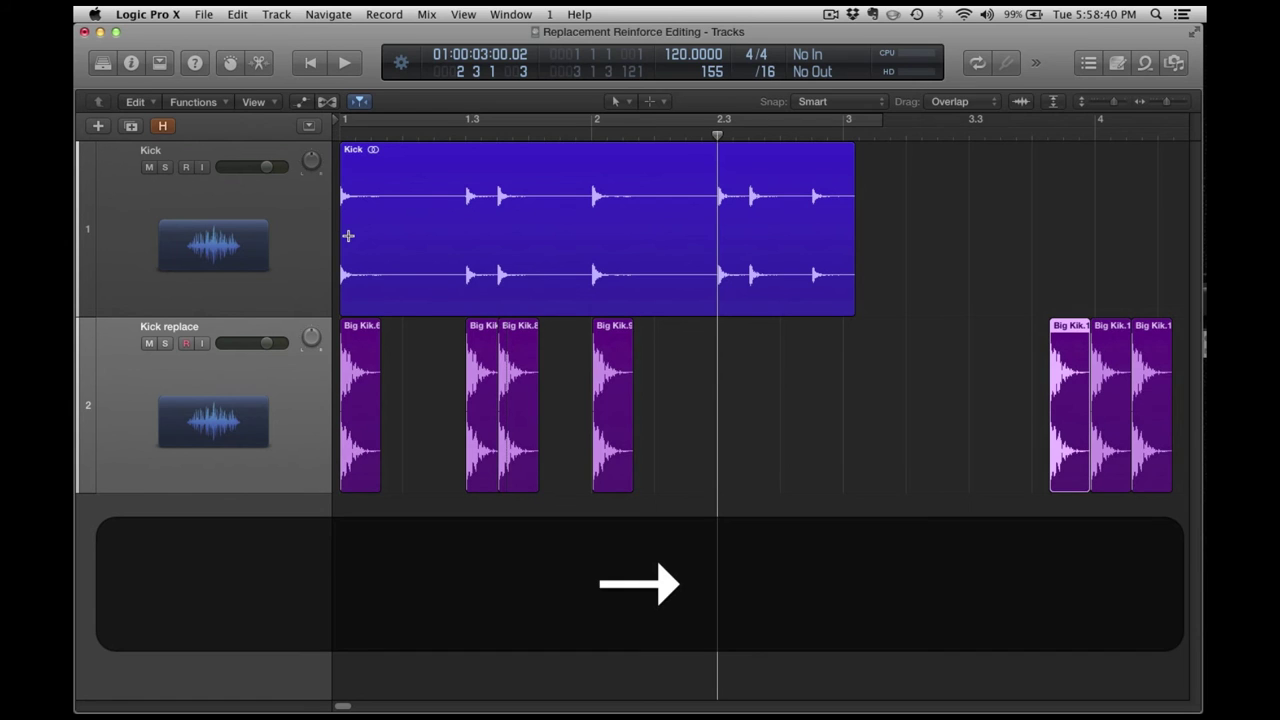
pyautogui.press(';')
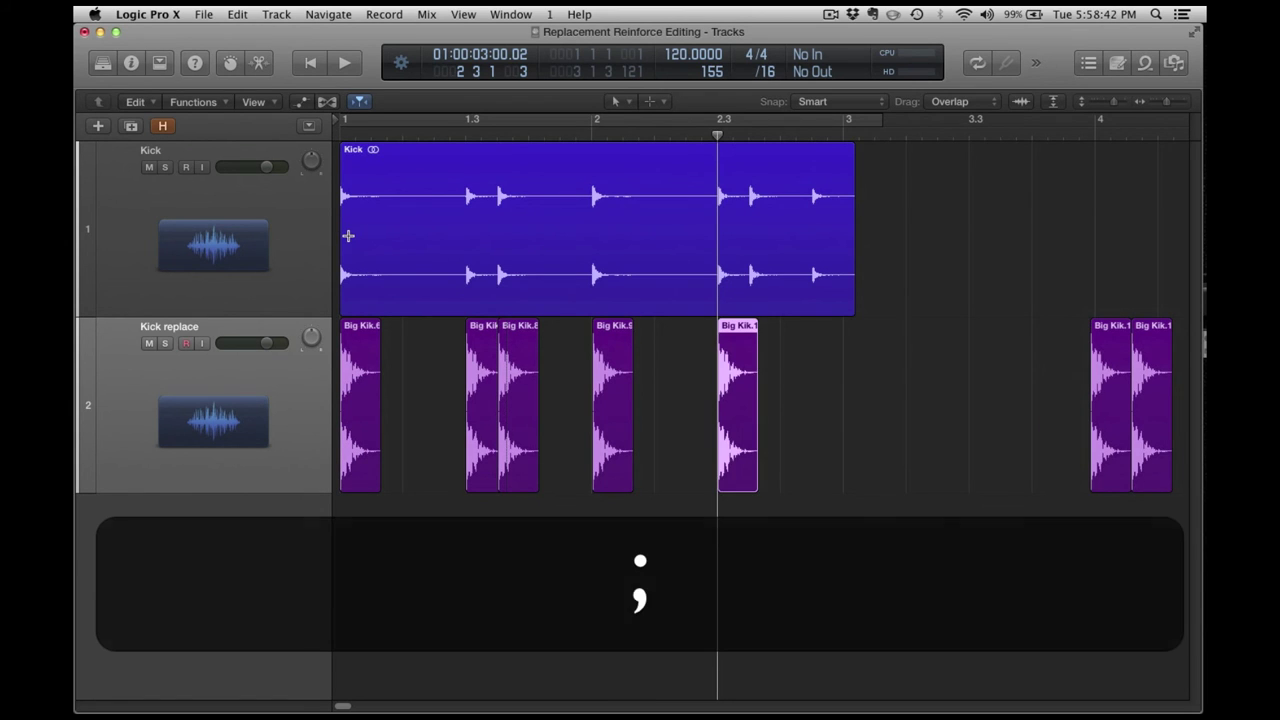
pyautogui.press('Up')
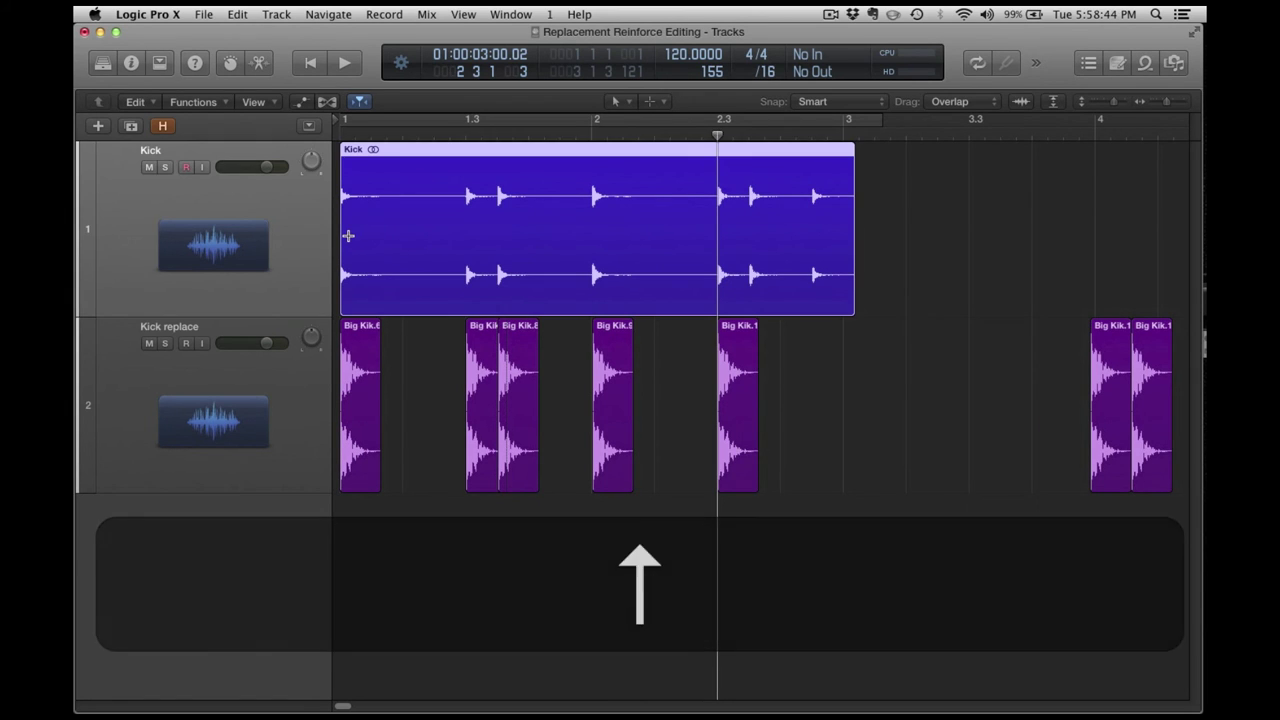
# Step: Snap the last two Big Kik copies under the remaining kicks through bar 3
pyautogui.hotkey('ctrl', 'Up')
pyautogui.hotkey('ctrl', 'Down')
pyautogui.press('Right')
pyautogui.press('Right')
pyautogui.press('Right')
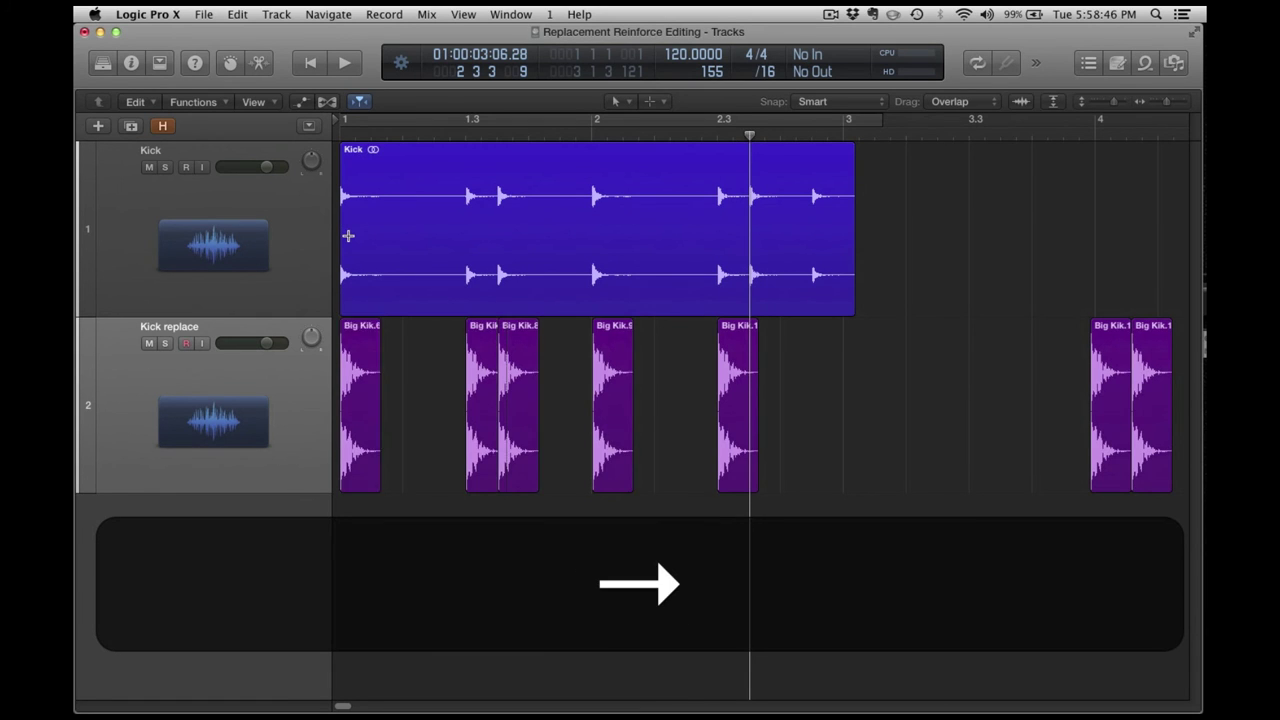
pyautogui.press('Left')
pyautogui.press('Left')
pyautogui.press('Left')
pyautogui.press('Left')
pyautogui.press('Left')
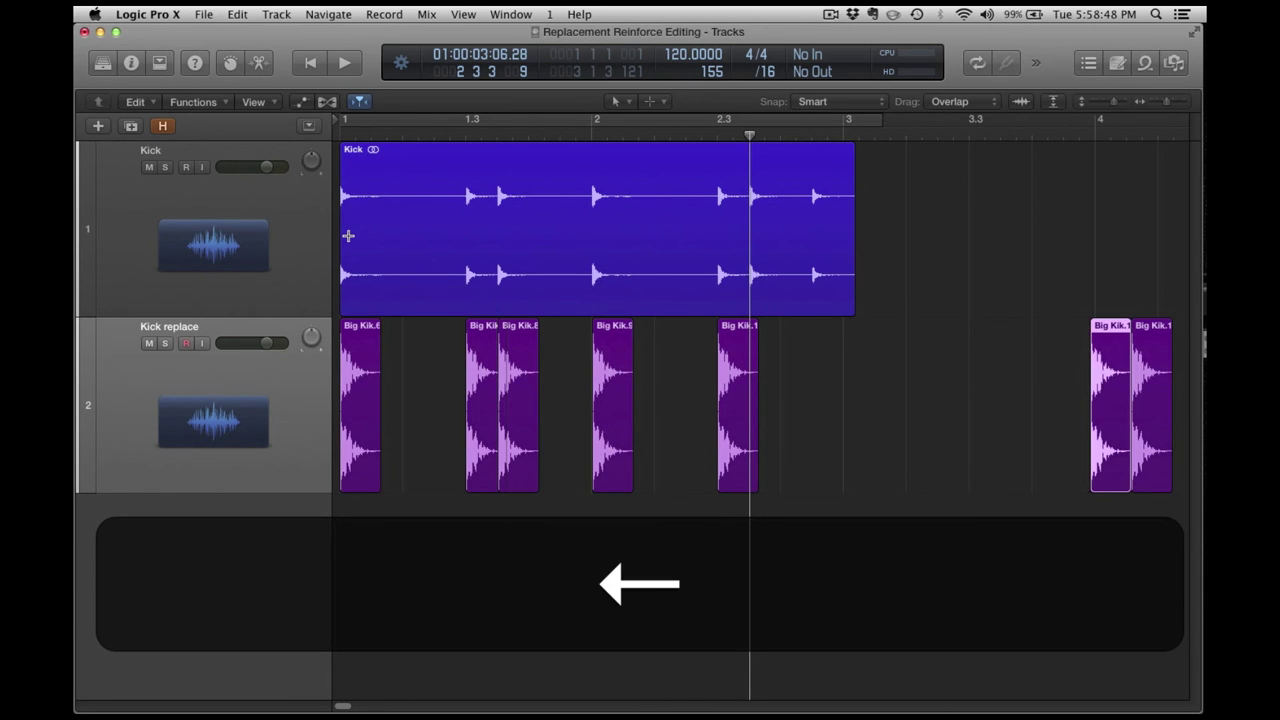
pyautogui.press(';')
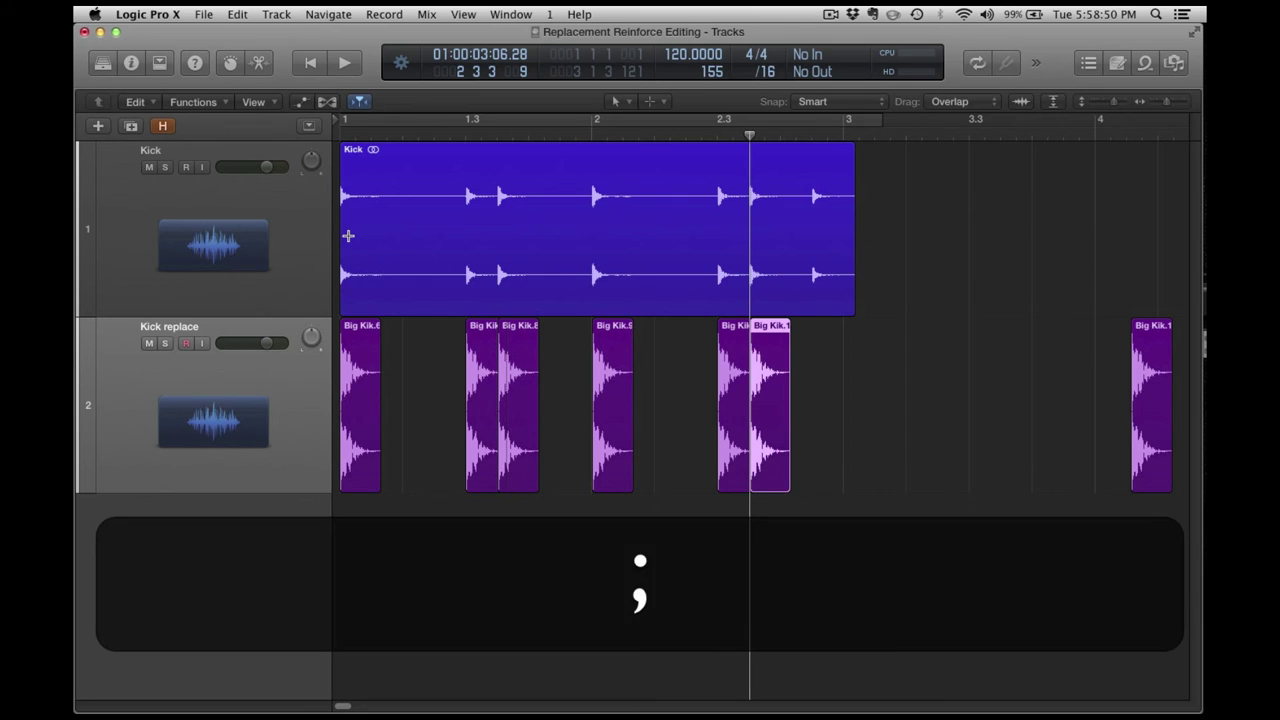
pyautogui.press('Up')
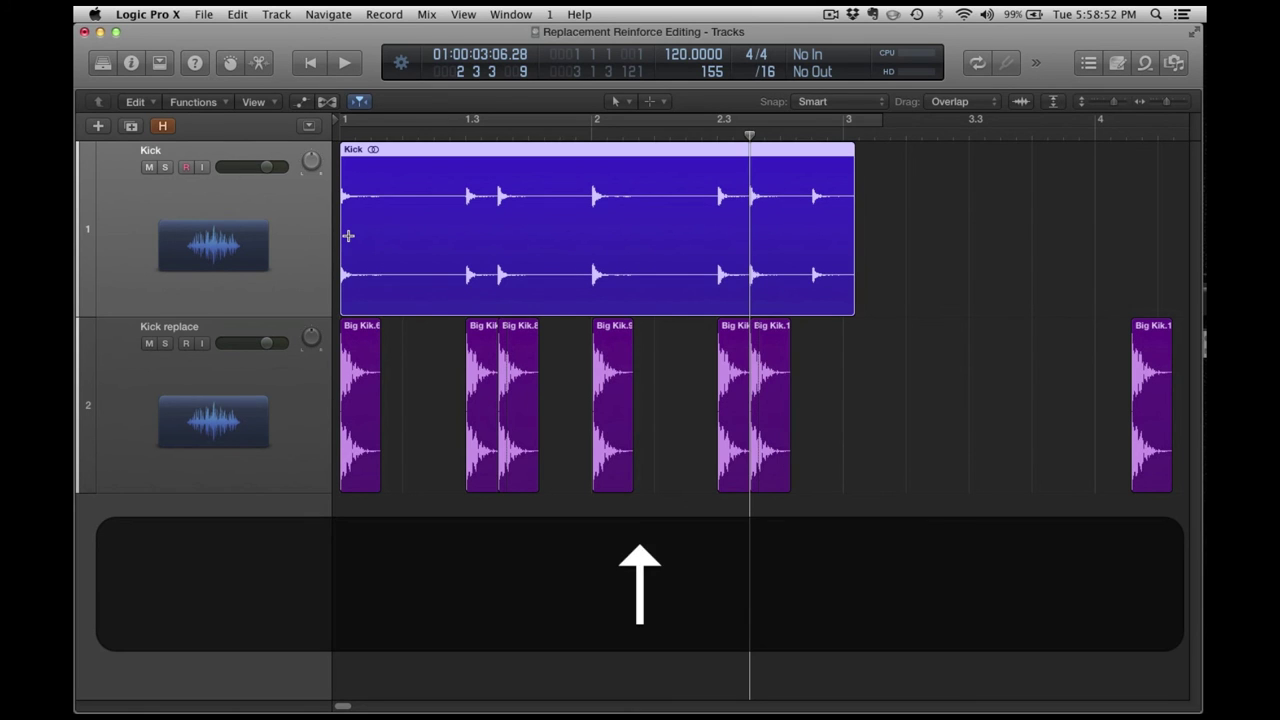
pyautogui.hotkey('ctrl', 'Up')
pyautogui.hotkey('ctrl', 'Down')
pyautogui.press('Down')
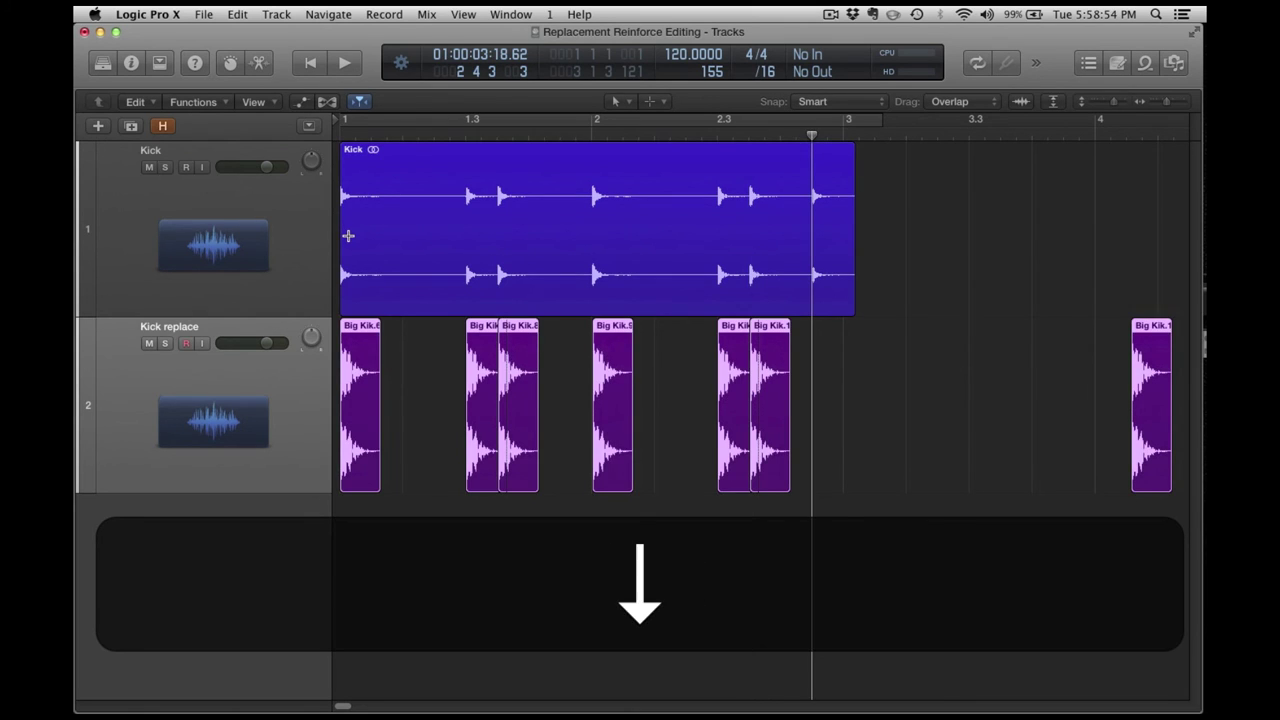
pyautogui.press('Left')
pyautogui.press('Left')
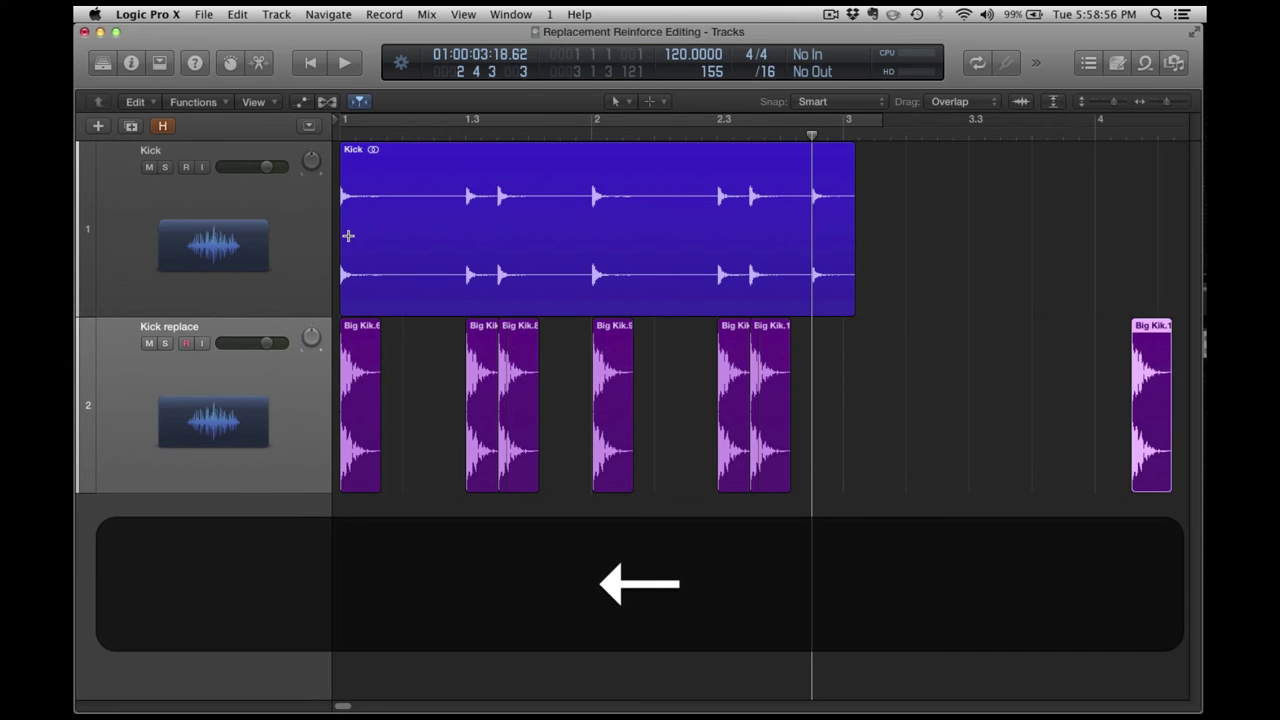
pyautogui.press(';')
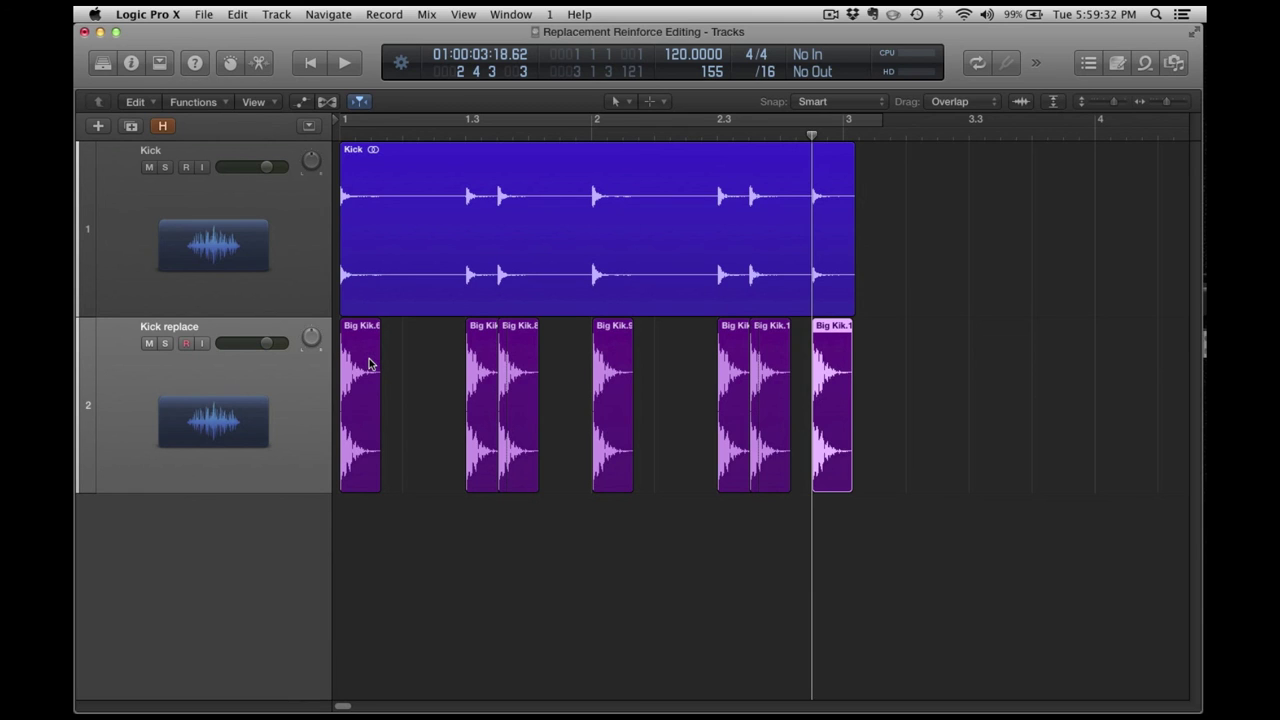
pyautogui.moveTo(898, 350); pyautogui.dragTo(350, 412)
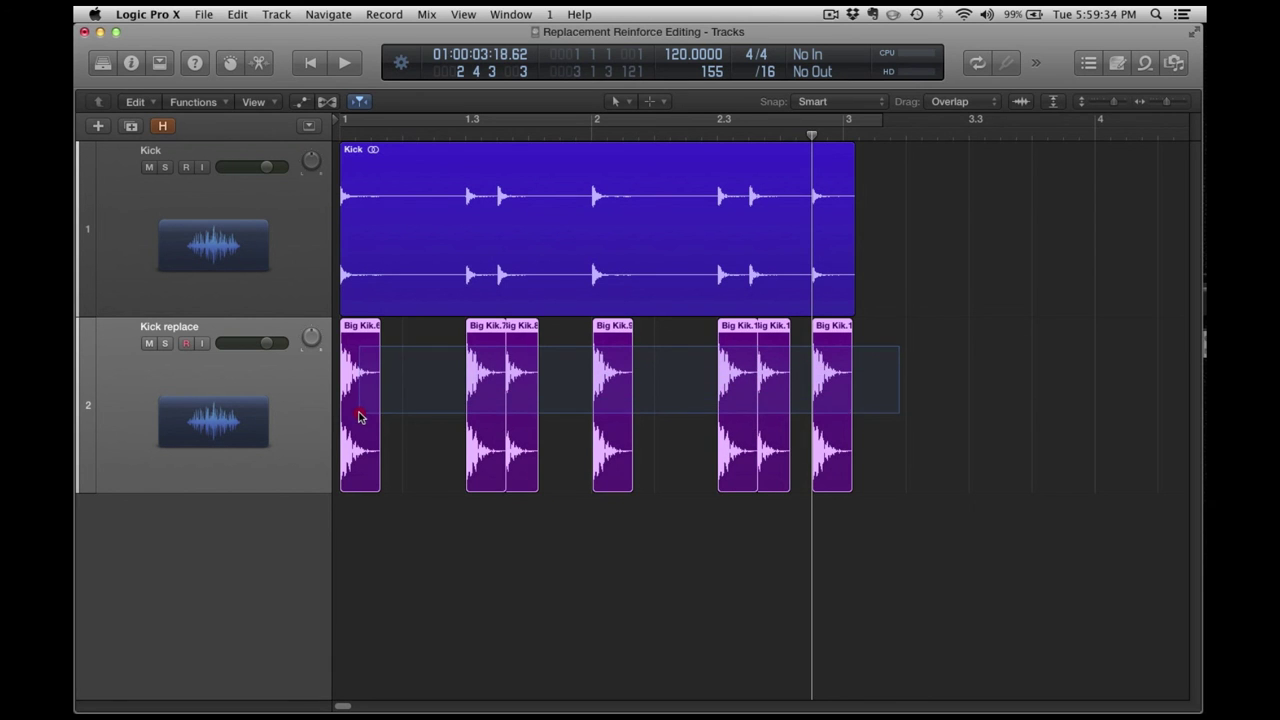
pyautogui.moveTo(355, 335); pyautogui.dragTo(905, 380)
pyautogui.press('Return')
pyautogui.press('super+z')
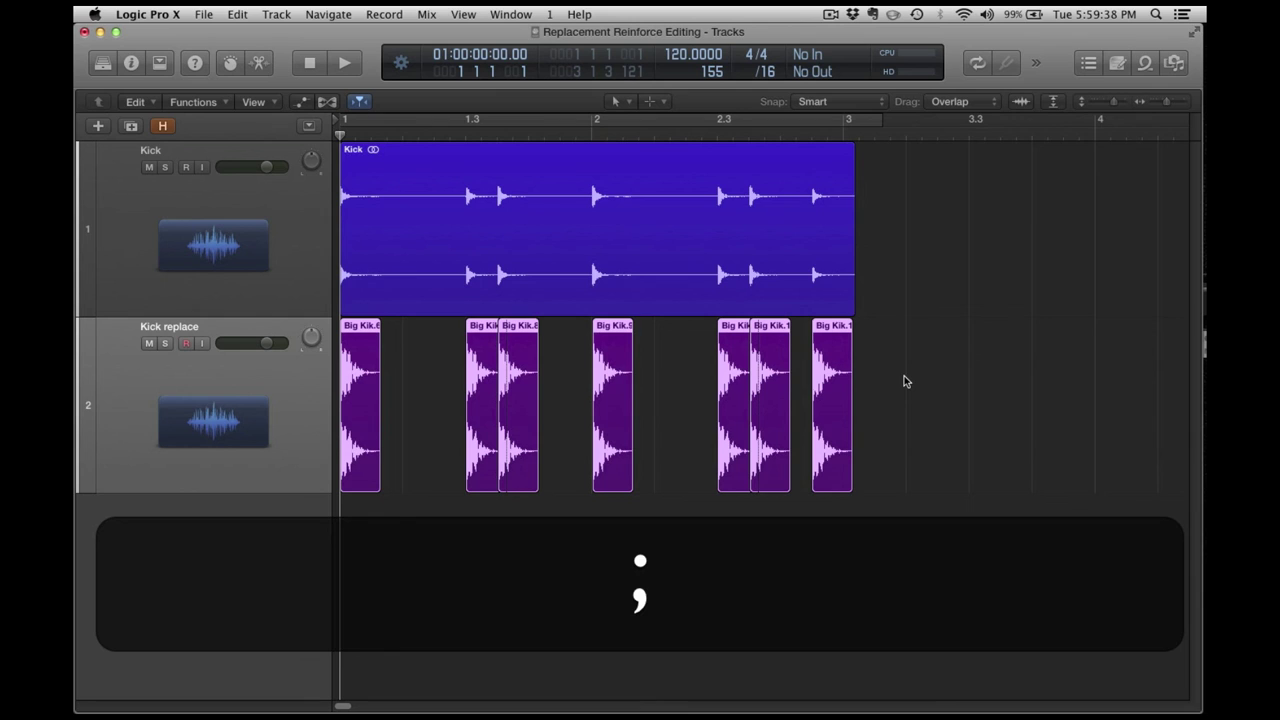